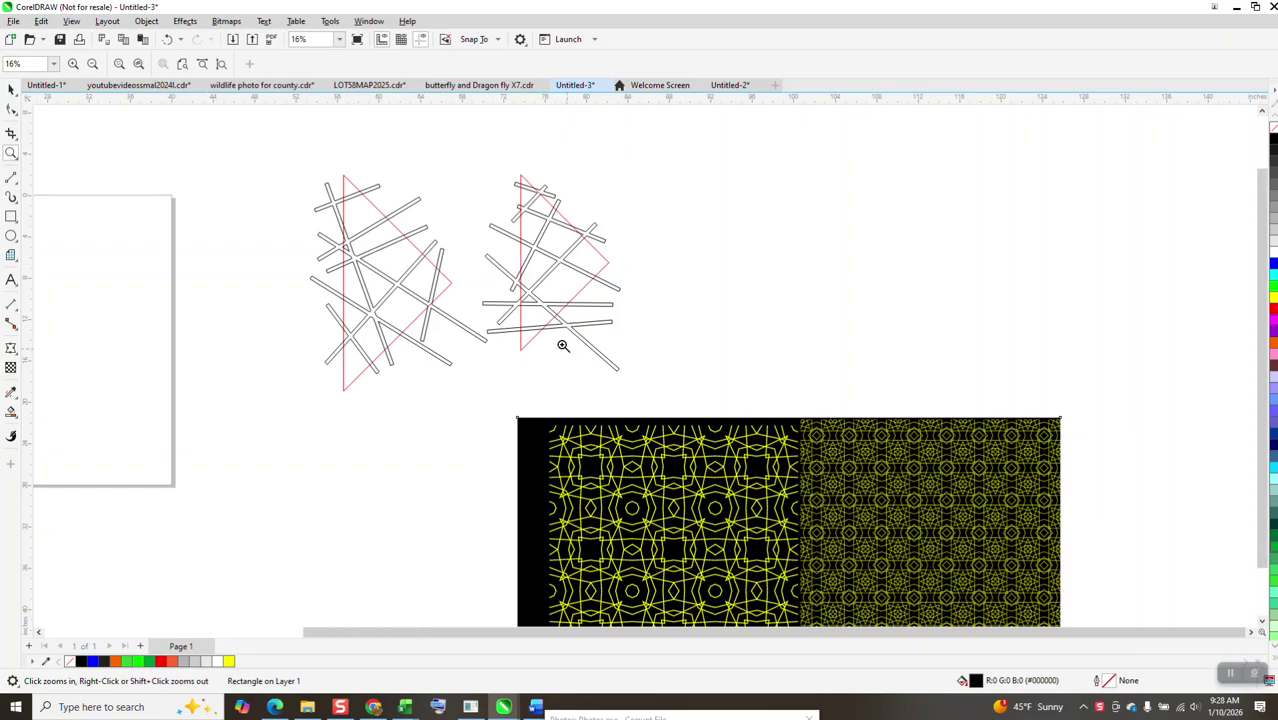
Step: Examine the two finished yellow line patterns on the black rectangle and the strip-and-triangle sources they were made from
drag(533, 390, 906, 572)
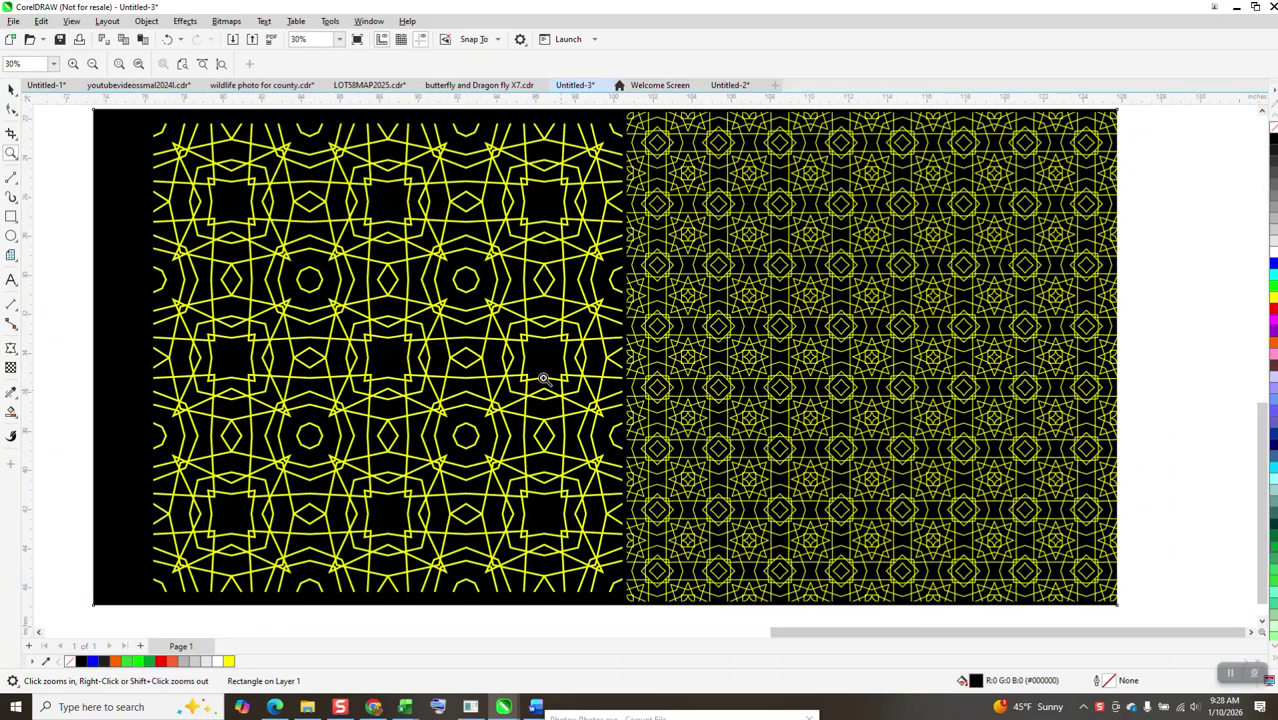
right_click(429, 275)
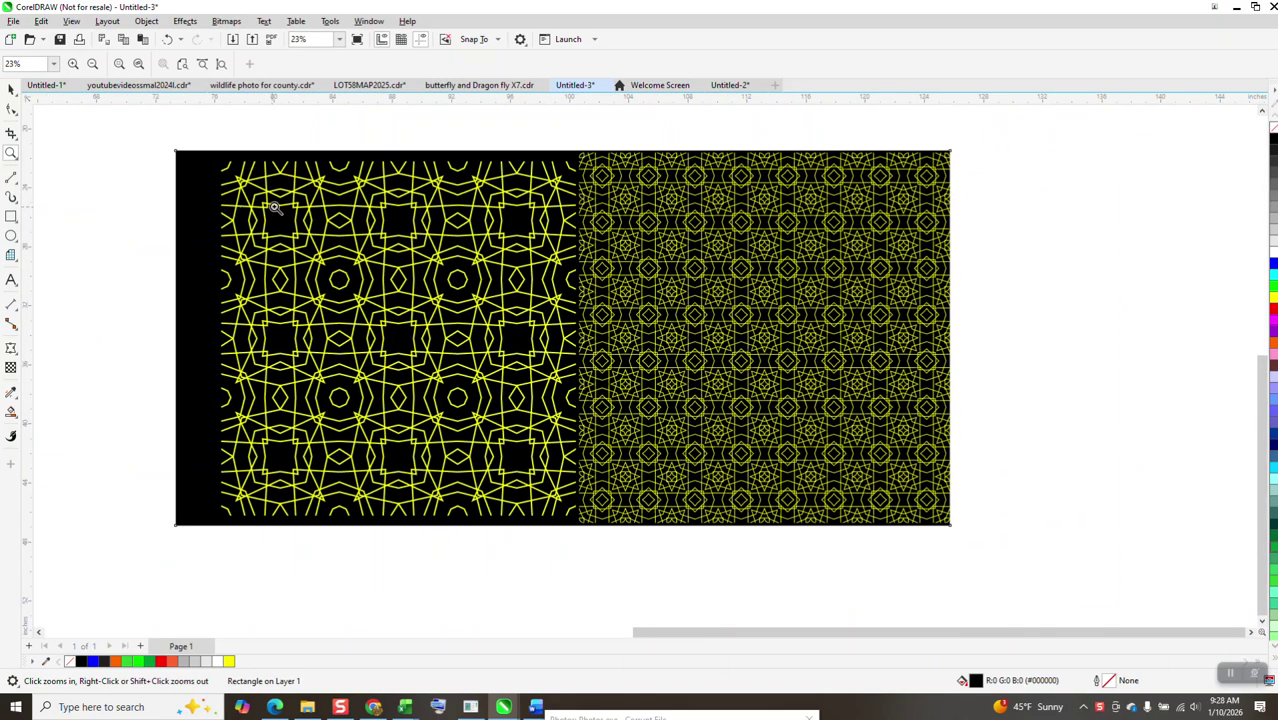
drag(495, 201, 705, 320)
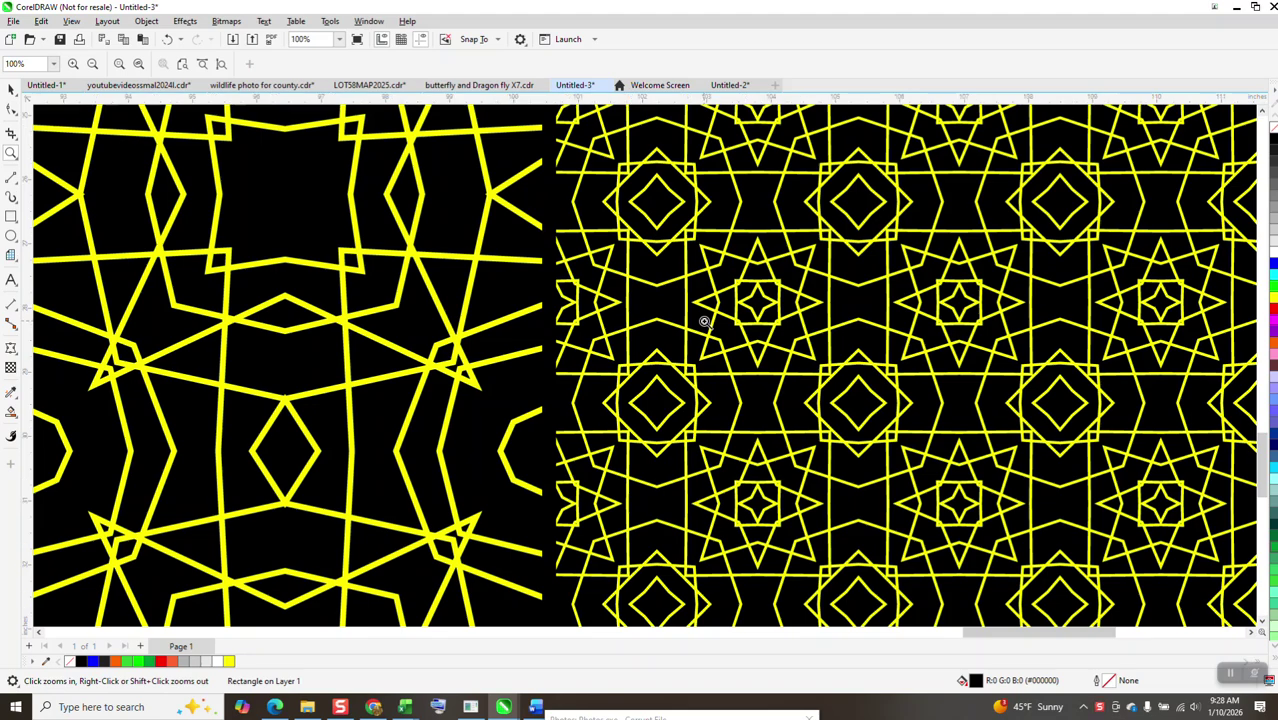
scroll(705, 322, down, 2)
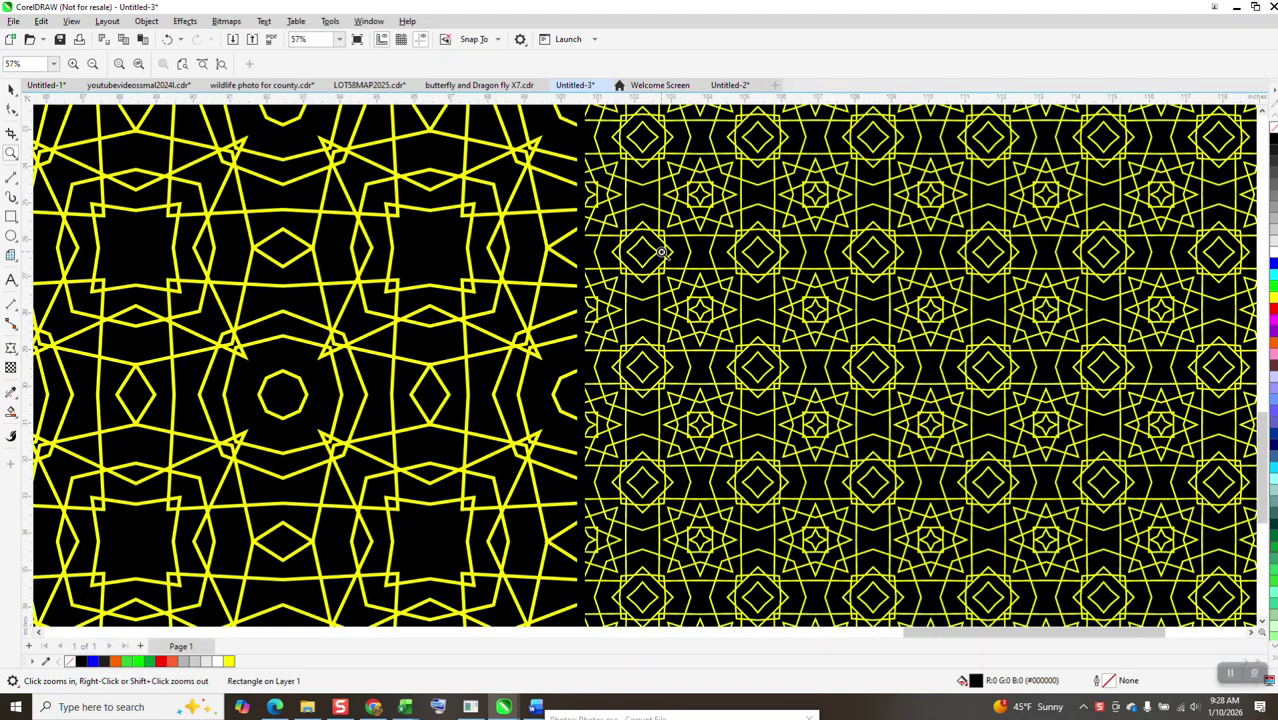
scroll(662, 252, down, 2)
scroll(662, 252, down, 1)
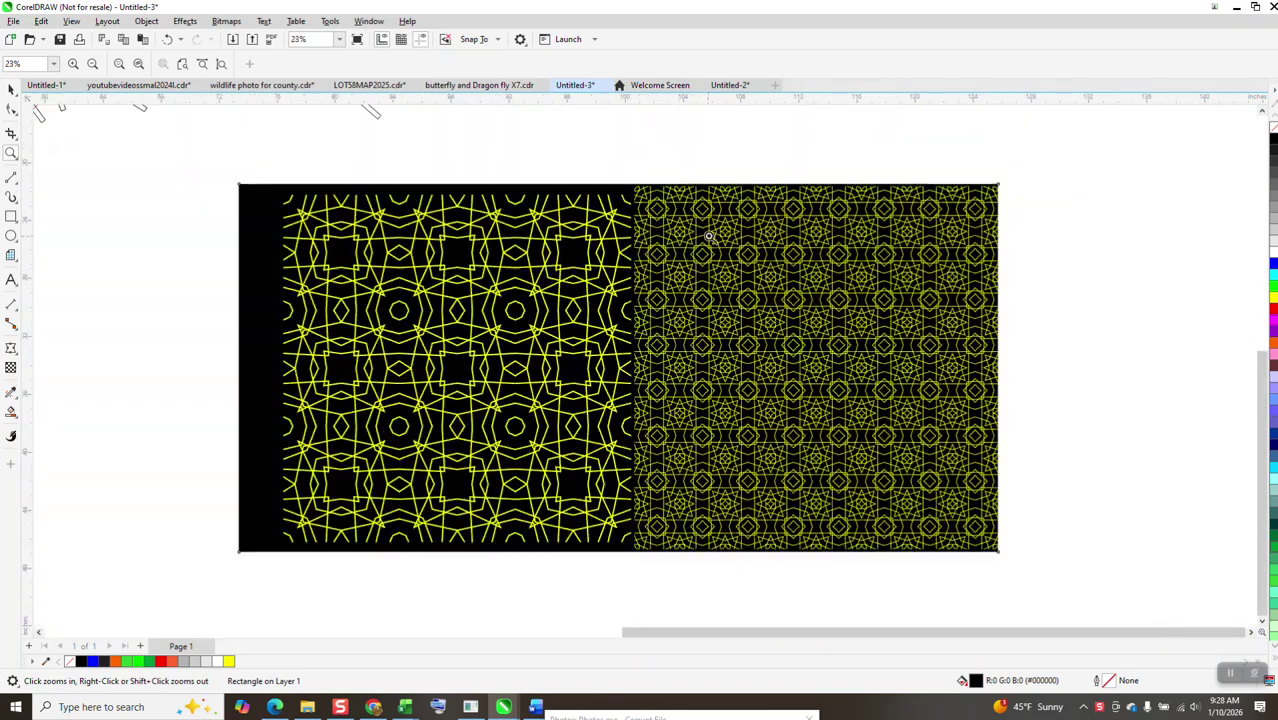
scroll(943, 363, down, 1)
scroll(943, 363, down, 4)
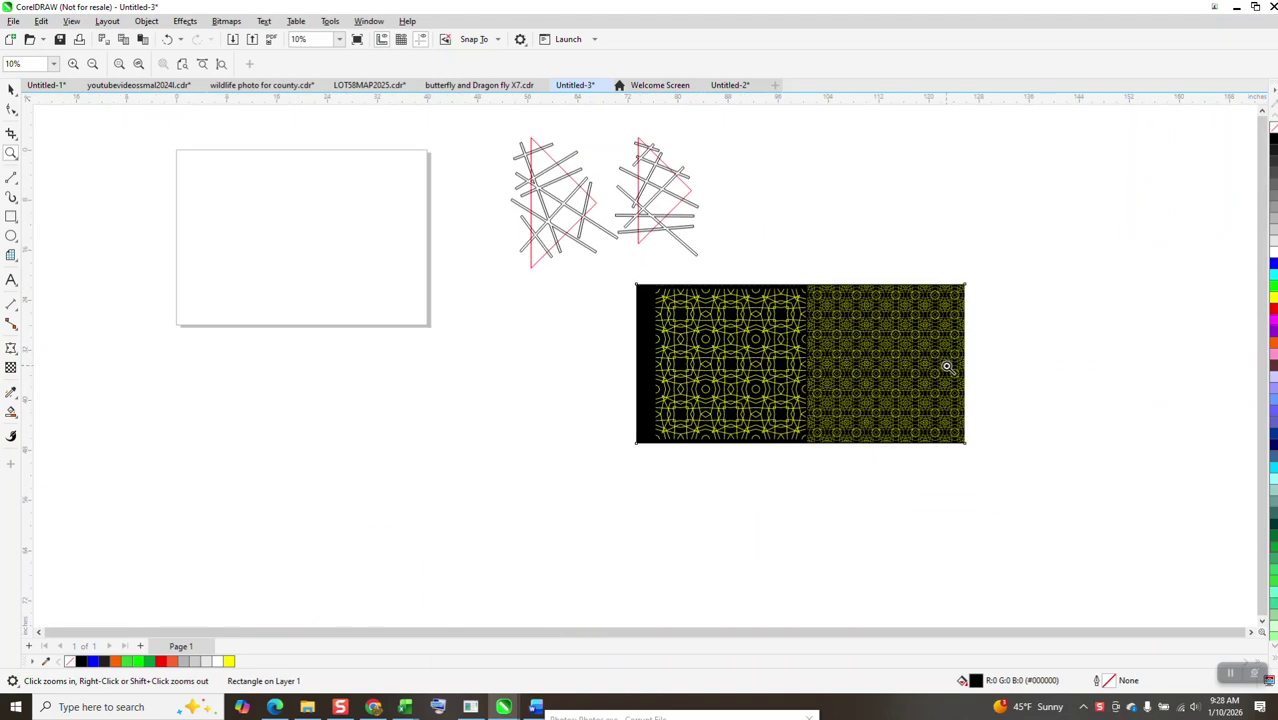
drag(599, 215, 757, 296)
scroll(602, 331, down, 4)
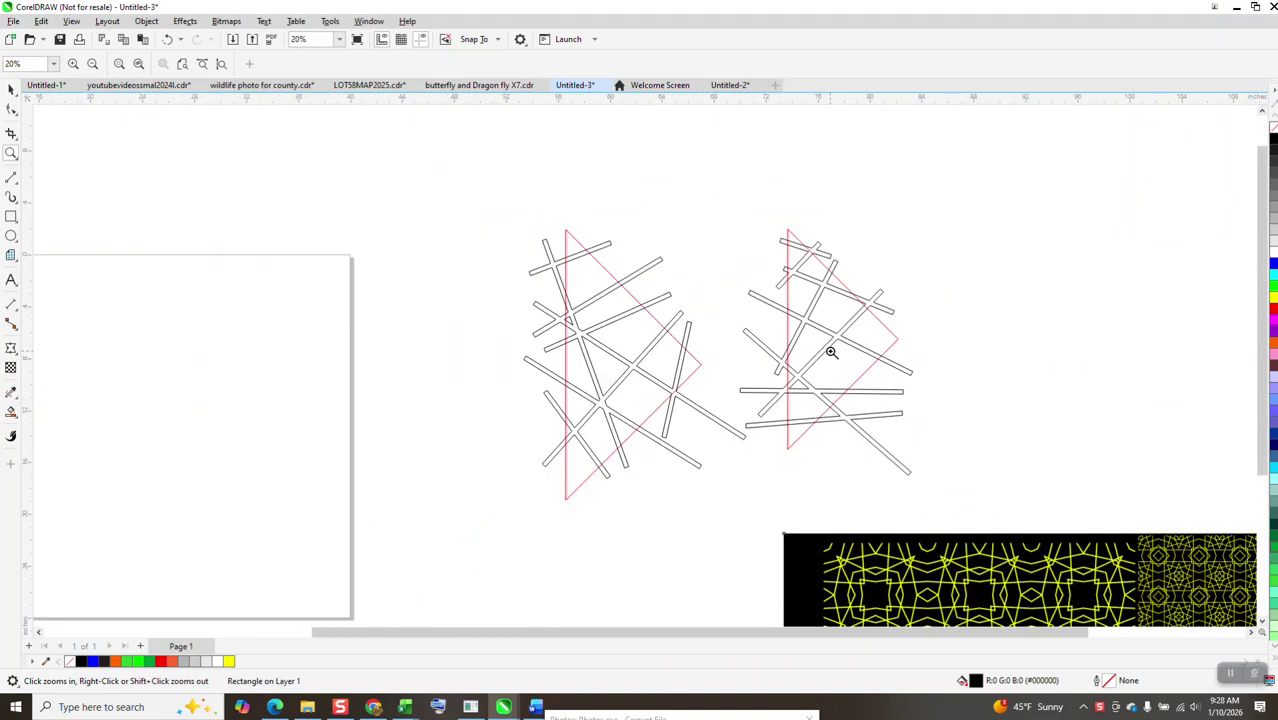
Step: Draw a square about 12.6 inches wide, centred on the blank page
click(11, 152)
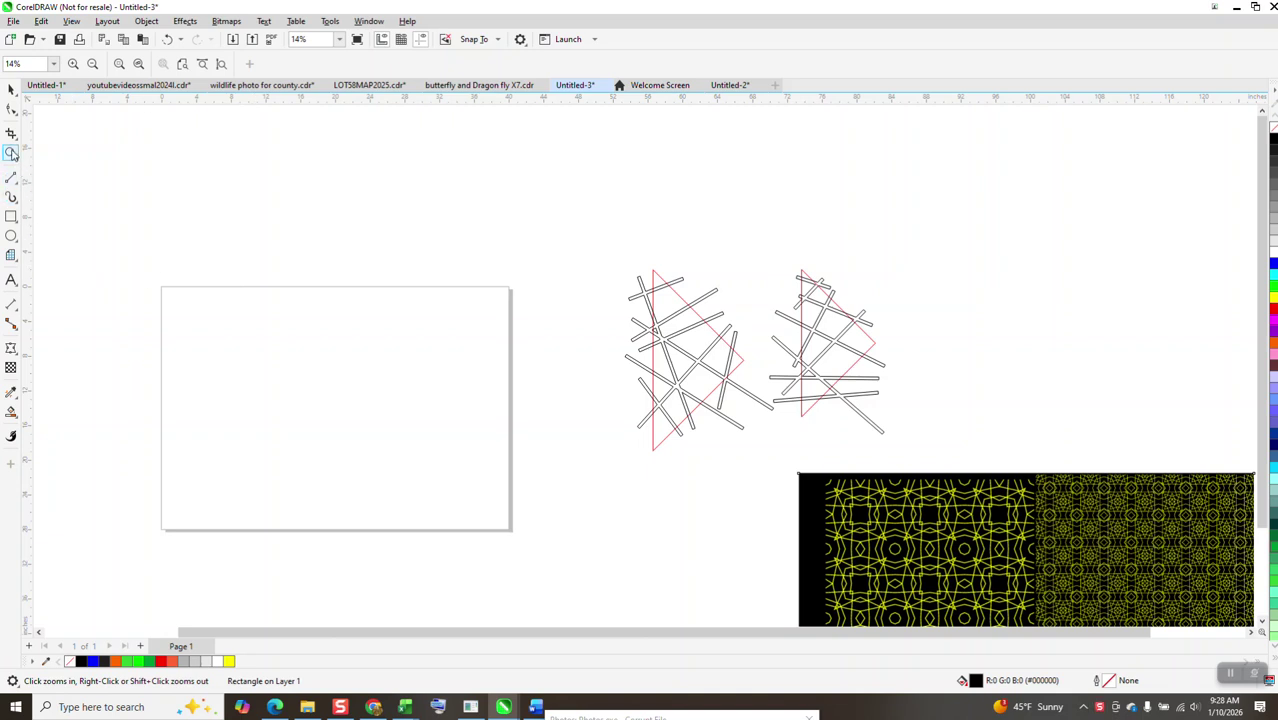
drag(114, 252, 552, 530)
click(11, 216)
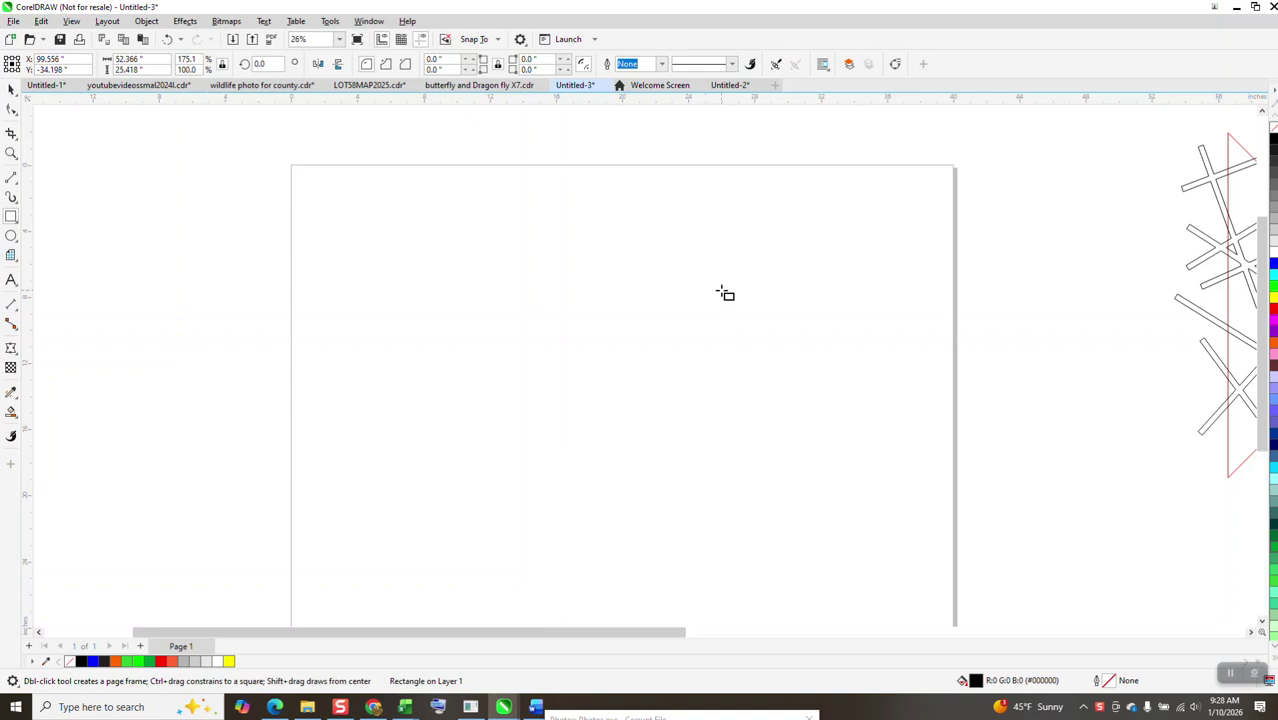
drag(726, 291, 534, 492)
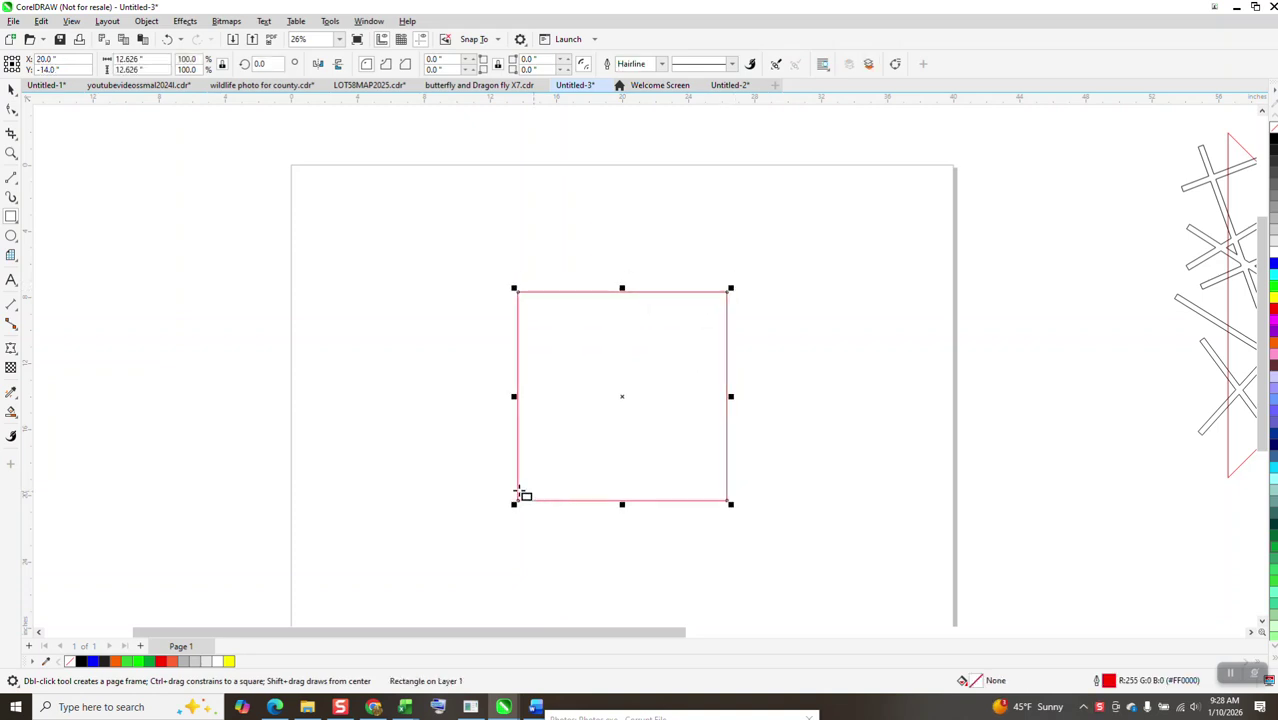
Step: Convert the square to curves and delete its upper-left corner node to make a right triangle
click(146, 21)
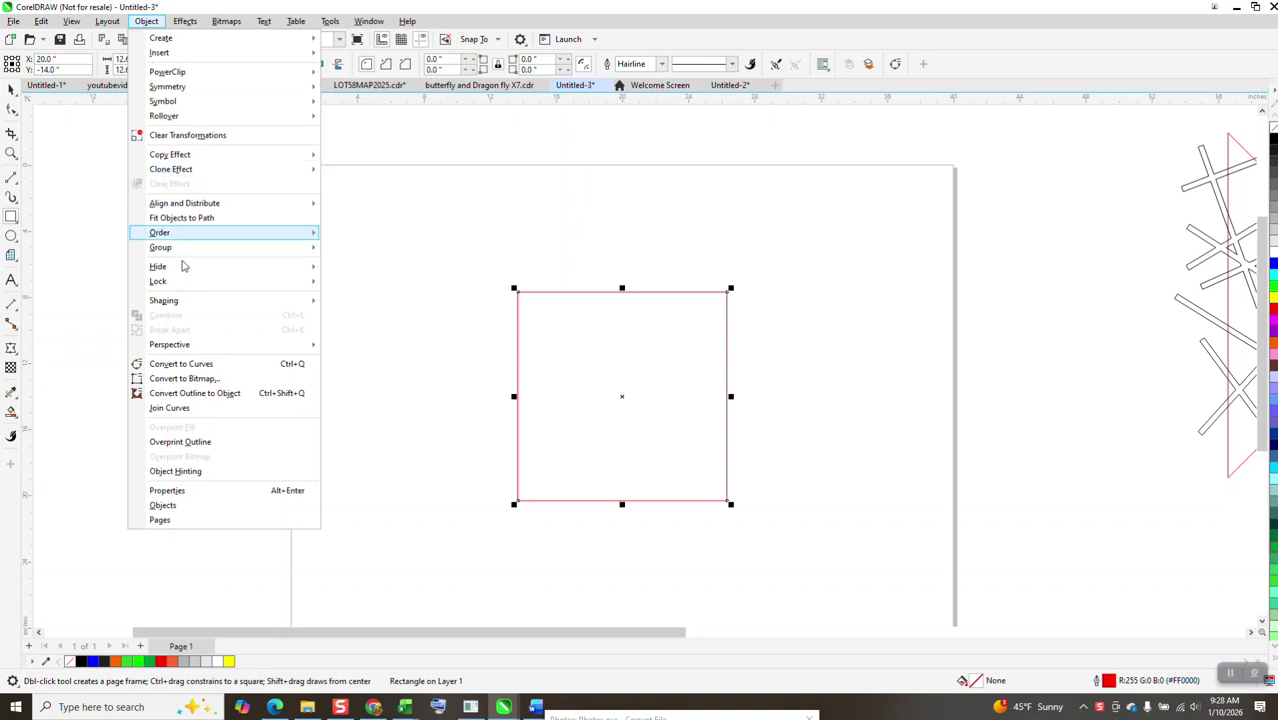
click(199, 364)
key(F10)
drag(436, 252, 572, 362)
key(Delete)
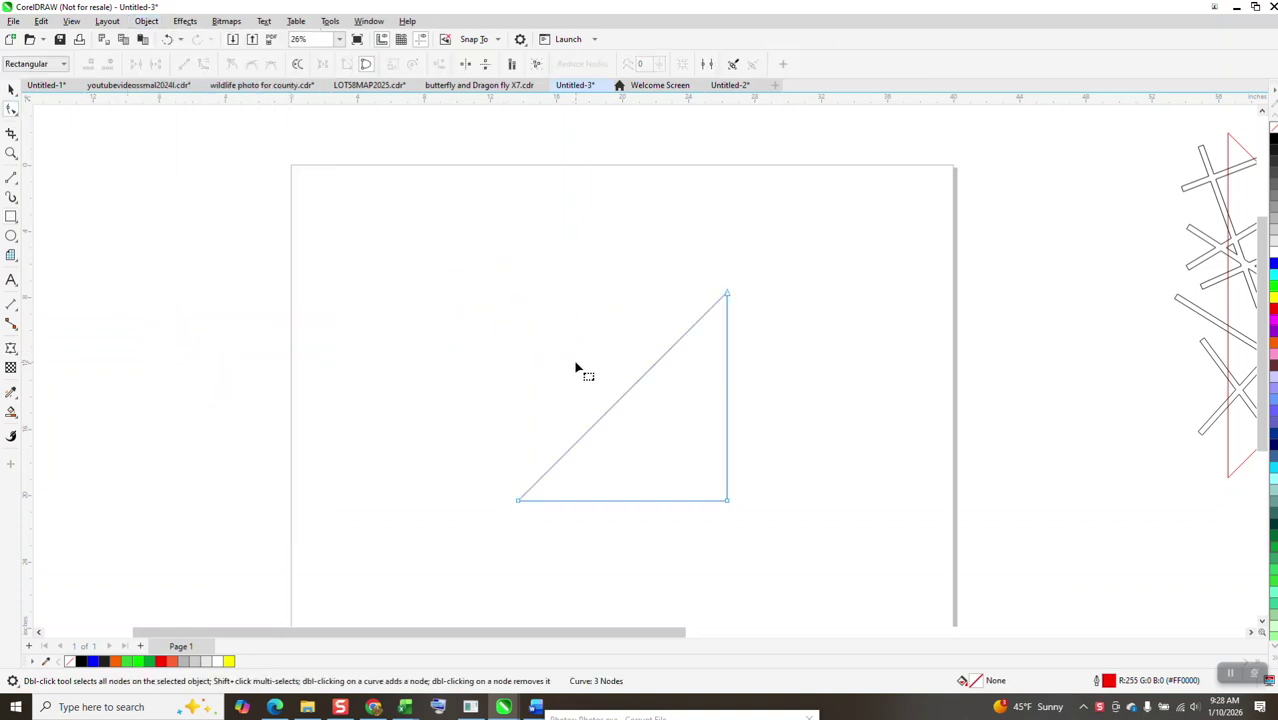
Step: Rotate the right triangle by 45 degrees
click(11, 89)
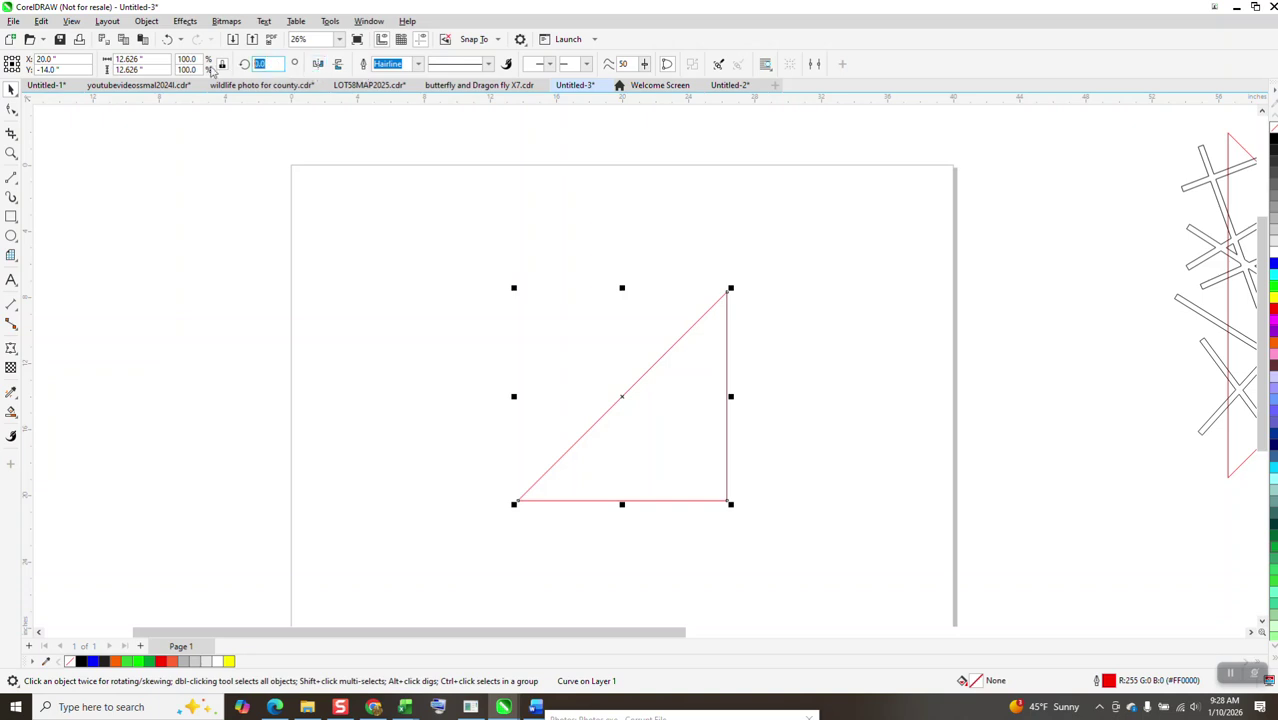
text(45)
key(Return)
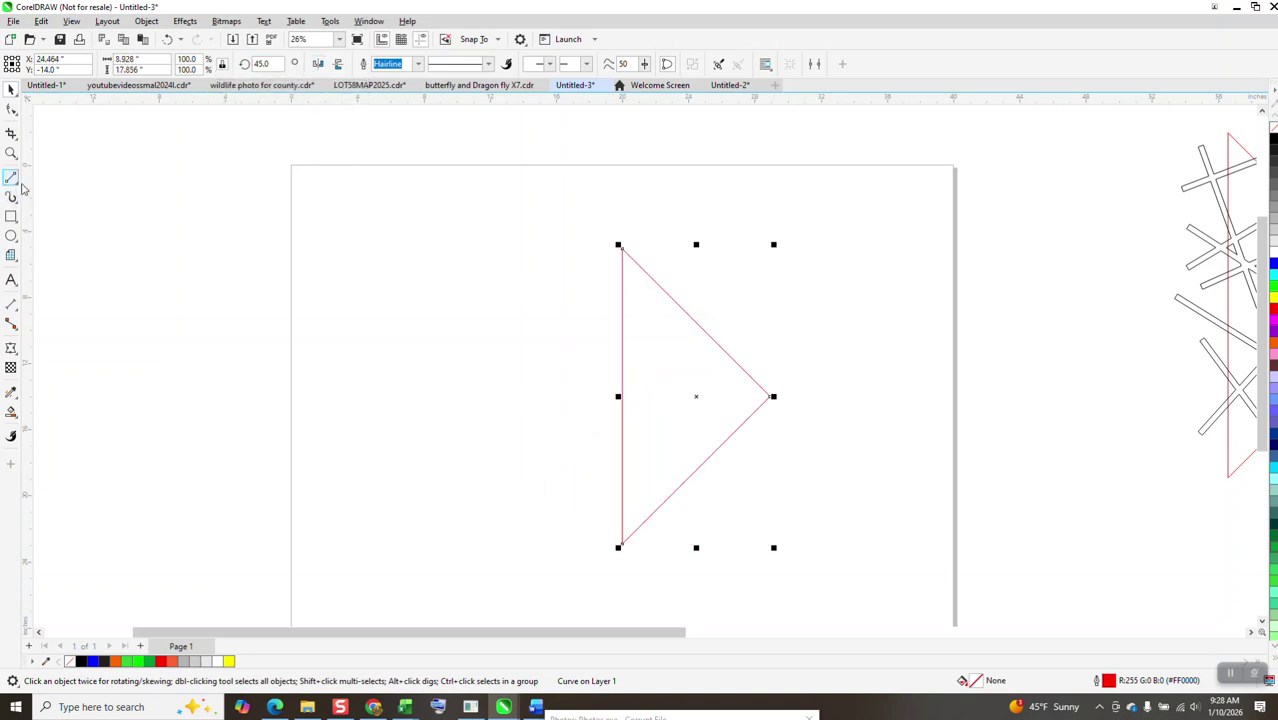
Step: Draw eleven 2-Point Line segments at varied angles across the triangle, extending beyond its edges
click(11, 153)
drag(522, 237, 879, 573)
click(16, 182)
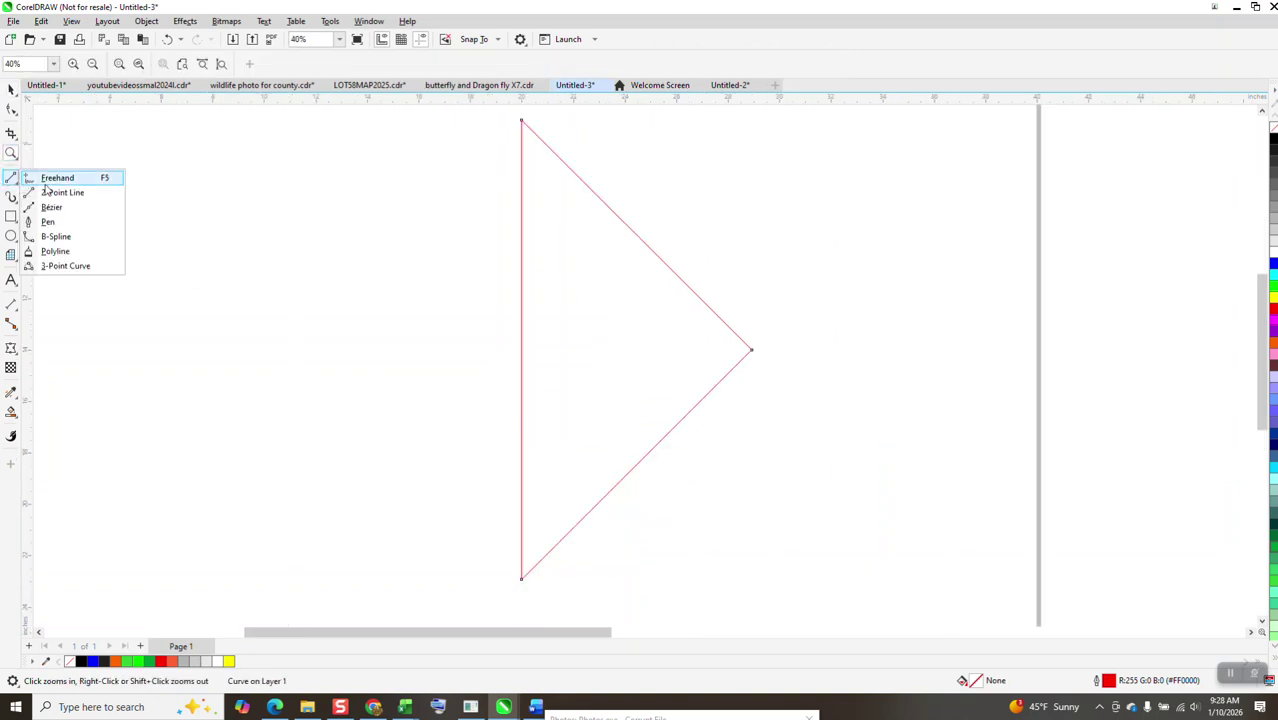
click(62, 192)
drag(418, 209, 748, 489)
mouse_move(728, 281)
mouse_down()
mouse_move(483, 456)
mouse_move(553, 548)
mouse_move(613, 593)
mouse_up()
drag(740, 316, 738, 396)
drag(612, 134, 496, 171)
mouse_move(593, 170)
mouse_down()
mouse_move(501, 234)
mouse_move(690, 234)
mouse_move(485, 376)
mouse_up()
mouse_move(656, 508)
mouse_down()
mouse_move(505, 448)
mouse_move(454, 468)
mouse_up()
drag(731, 298, 487, 255)
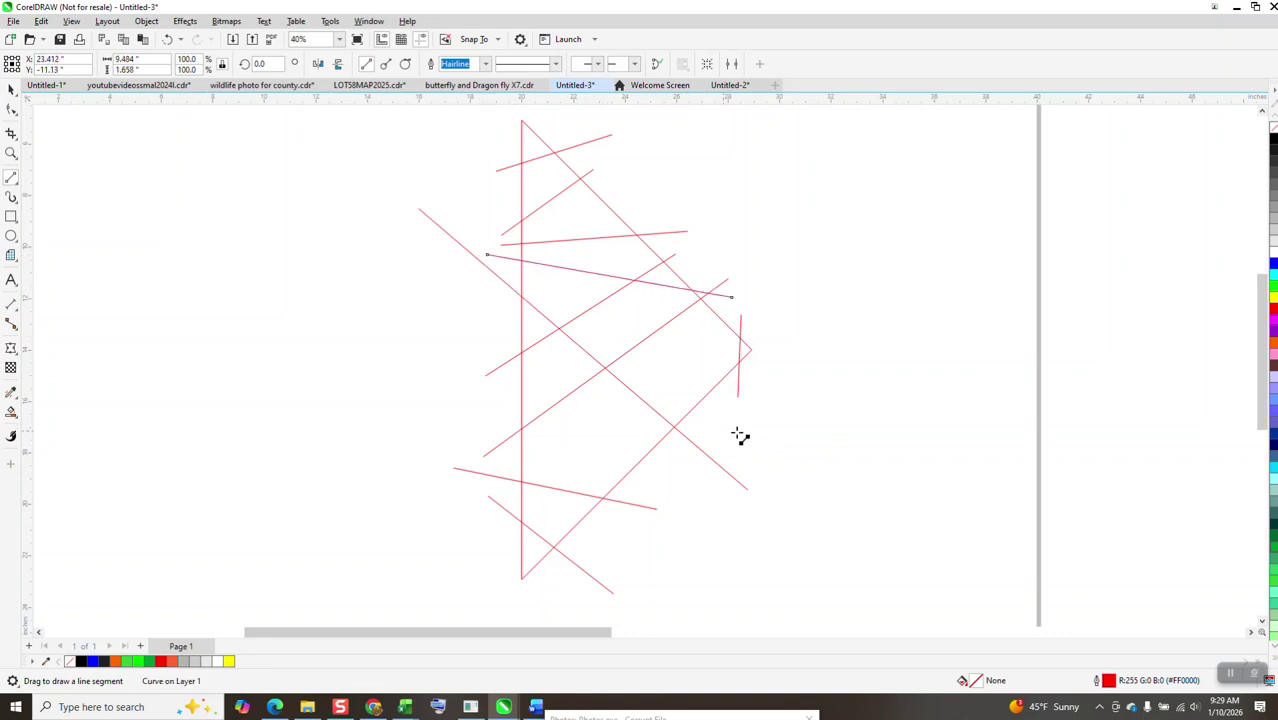
drag(760, 433, 482, 398)
Step: Move the triangle 16 inches to the right, clear of the crossing lines
scroll(448, 420, down, 1)
click(12, 89)
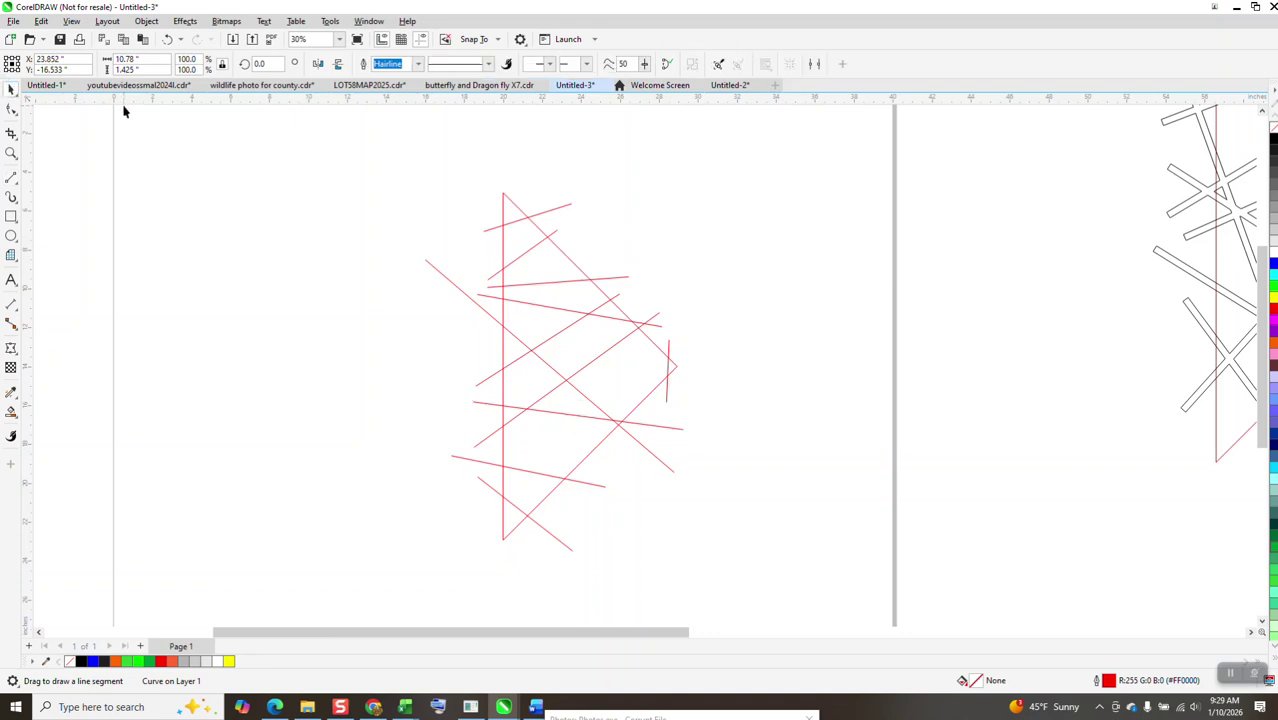
click(466, 207)
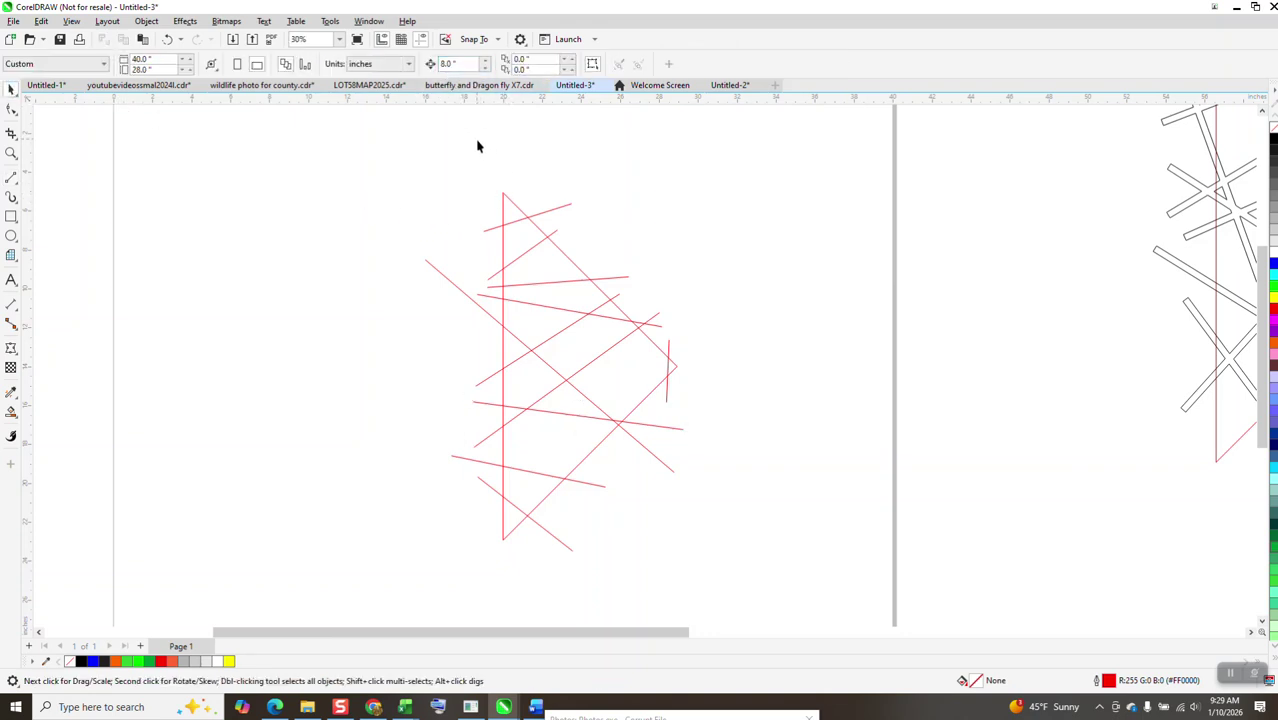
click(503, 197)
key(Right)
key(Right)
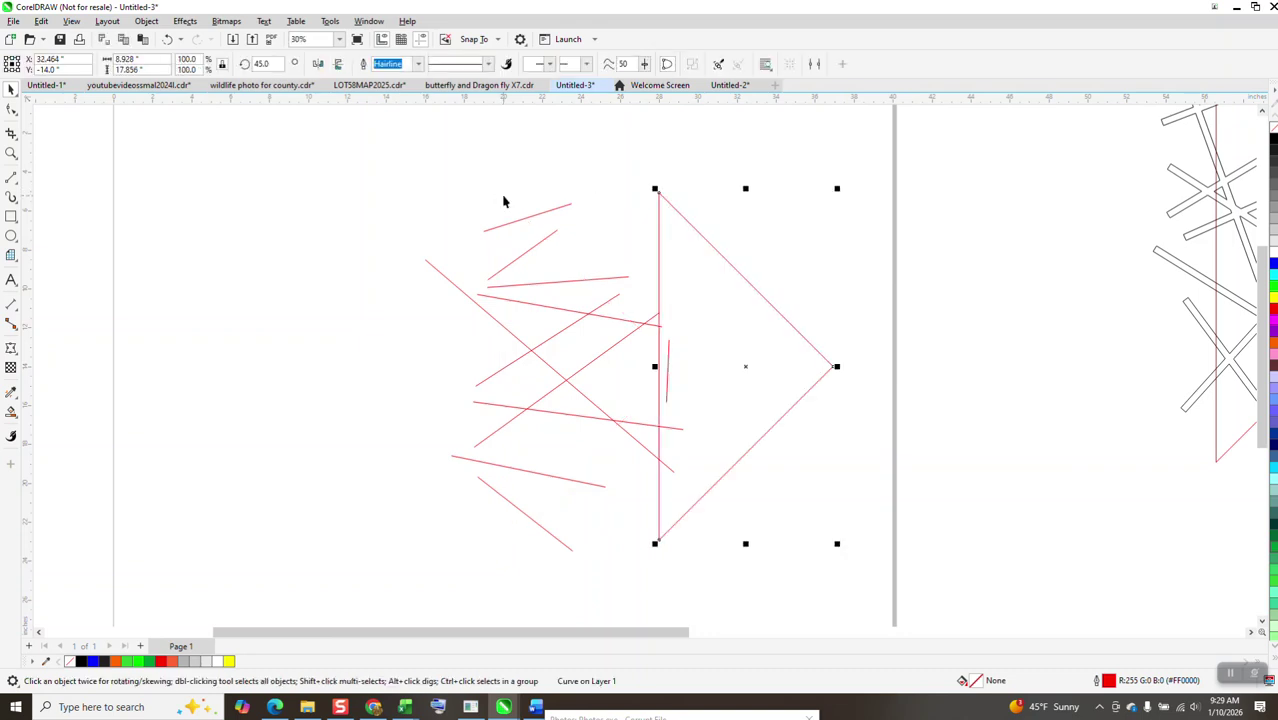
Step: Select all eleven crossing lines and set their outline width to 20 pt
drag(404, 168, 645, 528)
drag(781, 612, 781, 612)
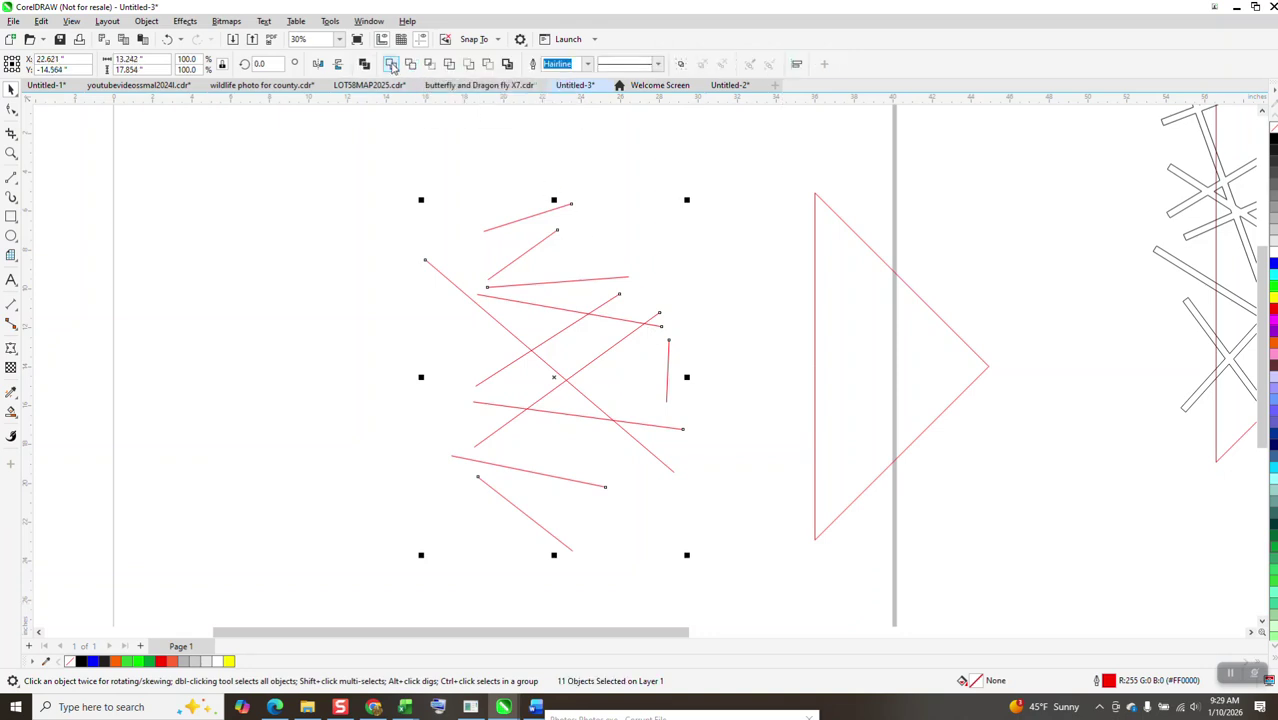
click(589, 64)
click(563, 207)
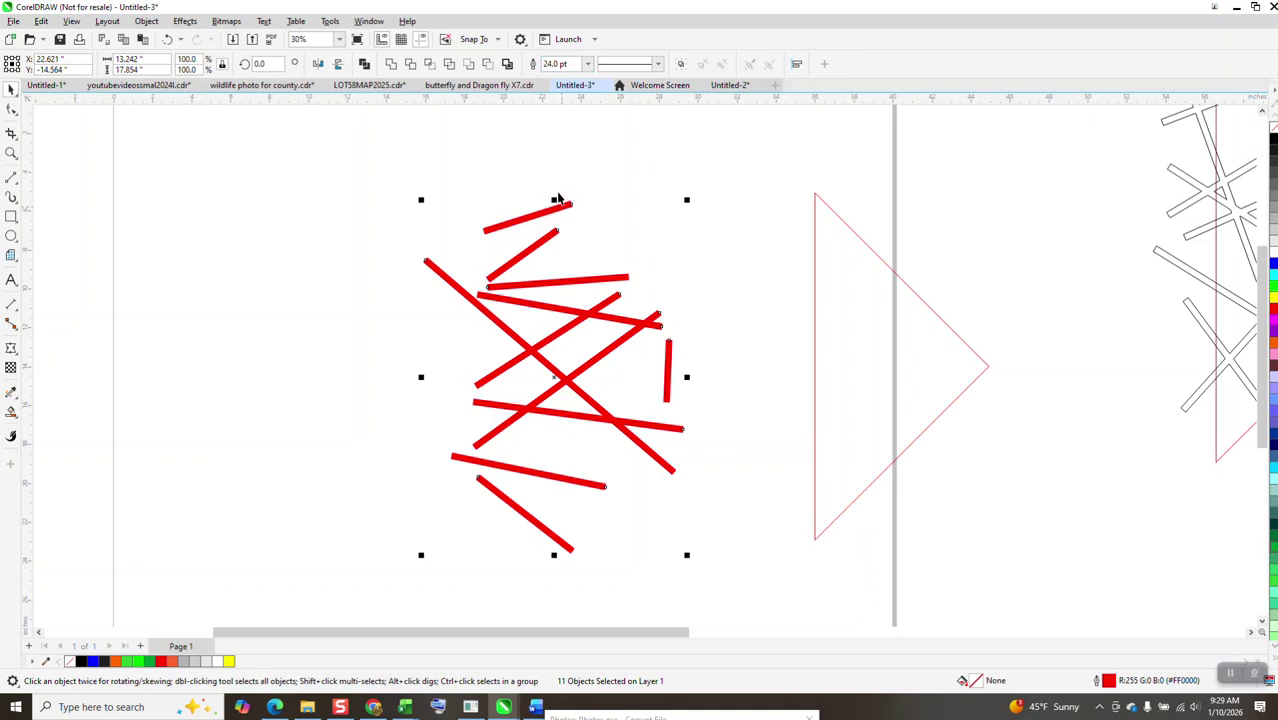
click(588, 64)
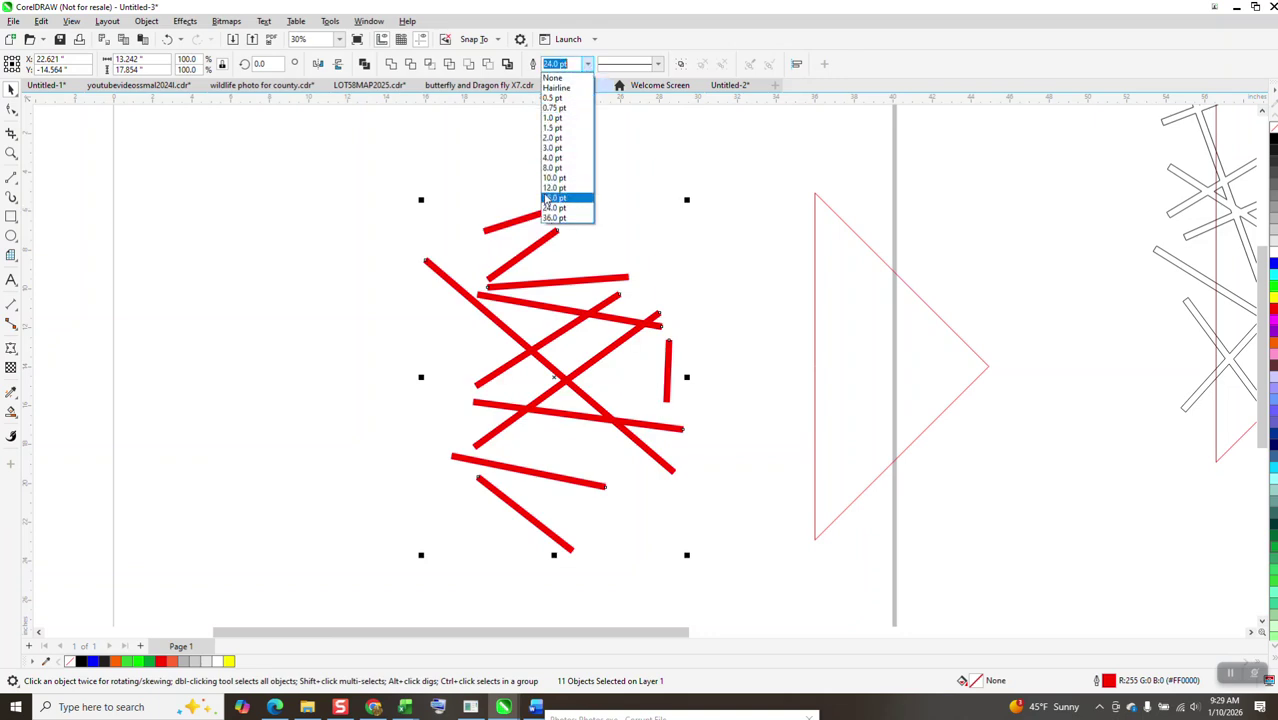
click(569, 63)
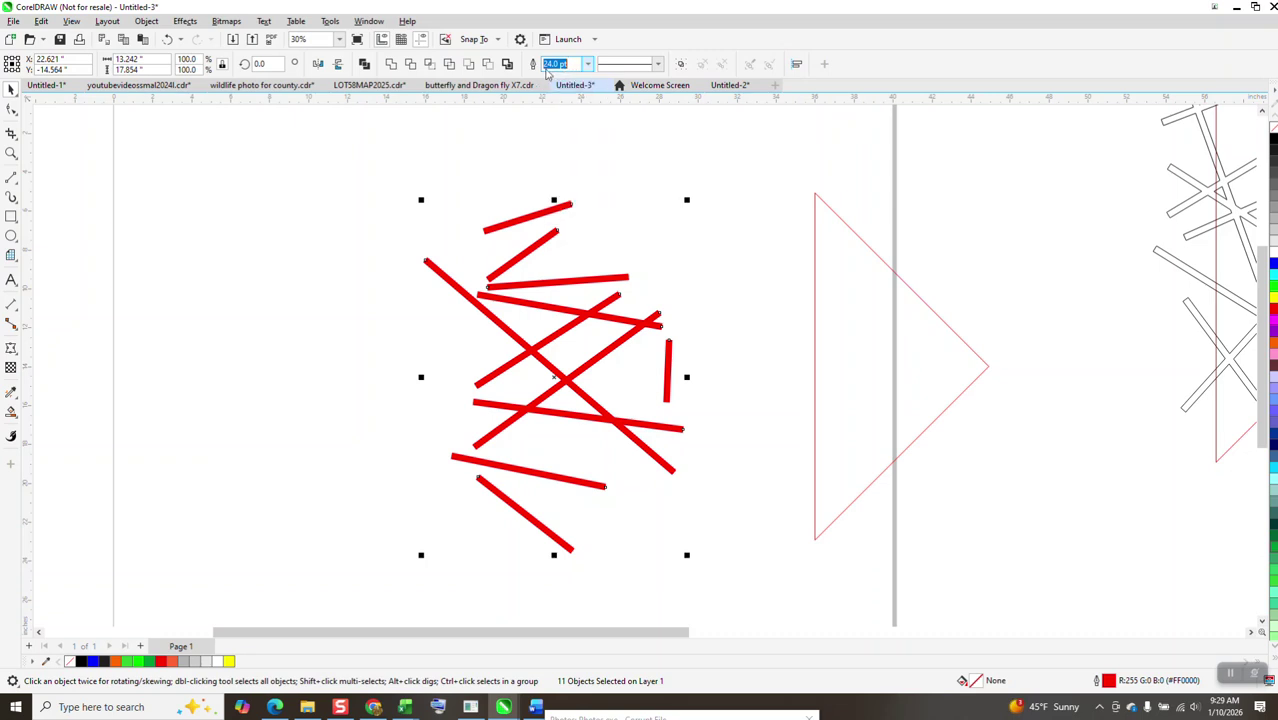
text(20)
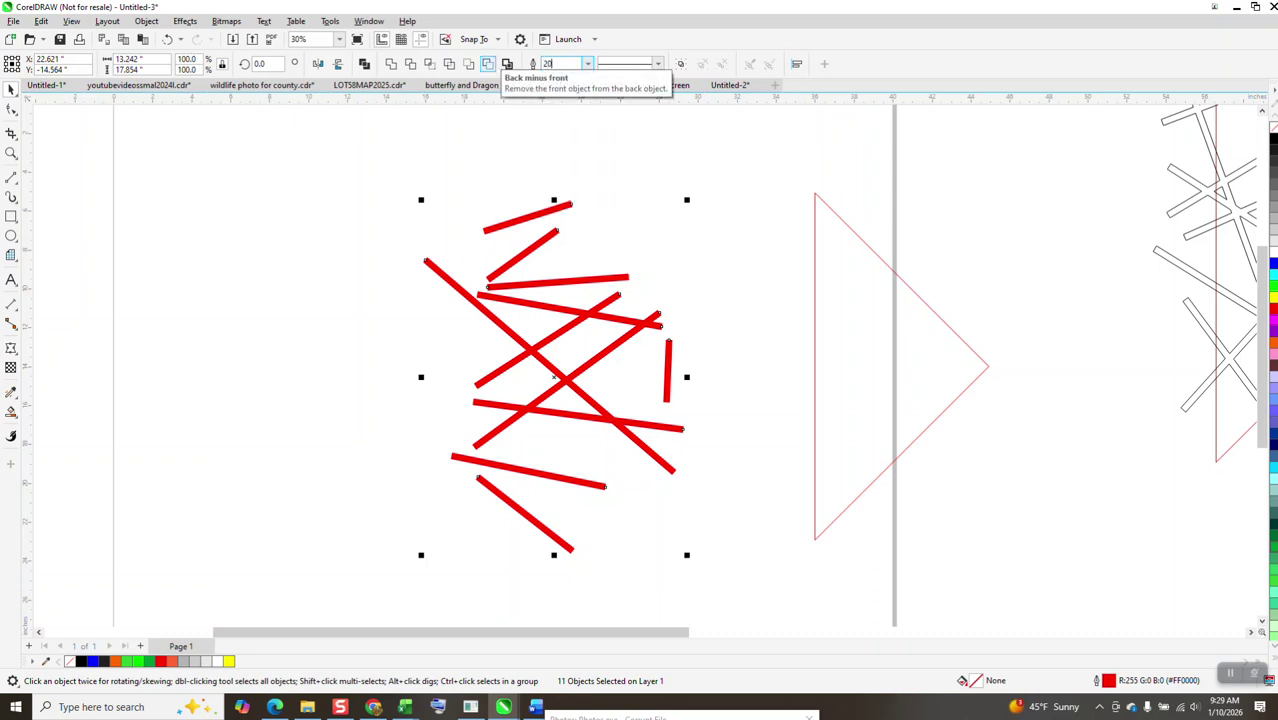
key(Return)
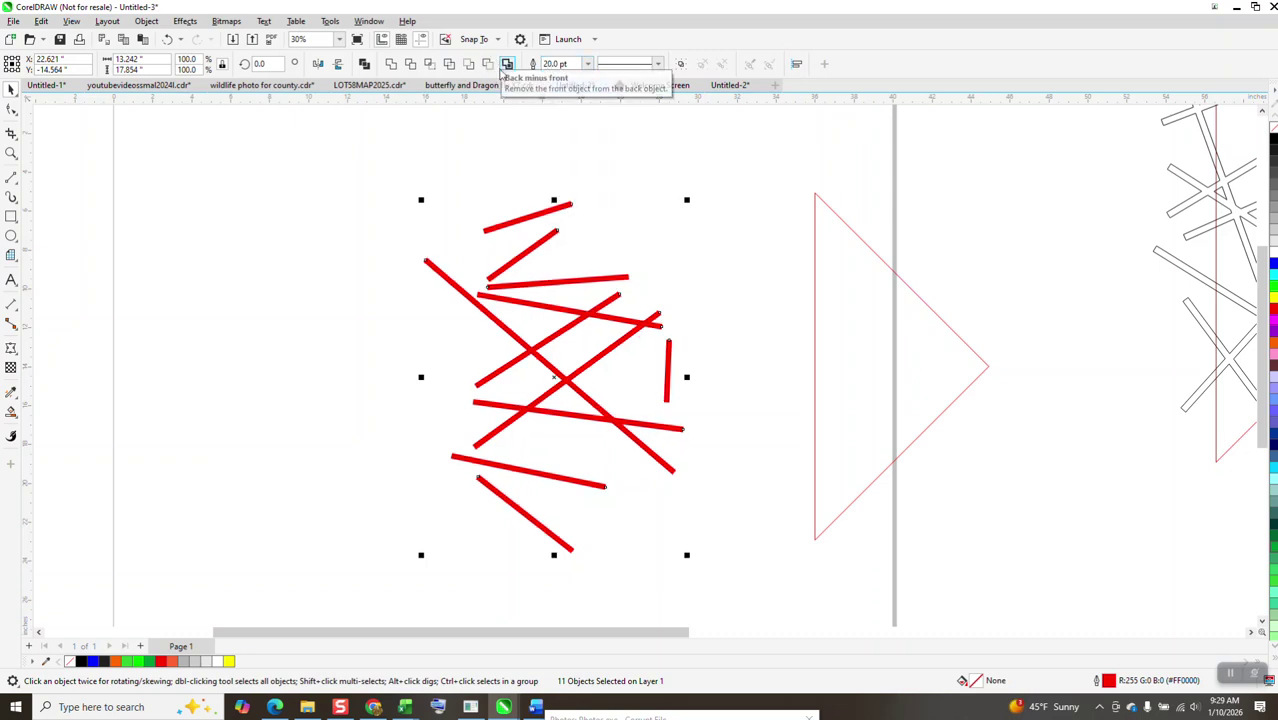
Step: Weld the thick red lines into one curve and convert its outline to an object
click(391, 63)
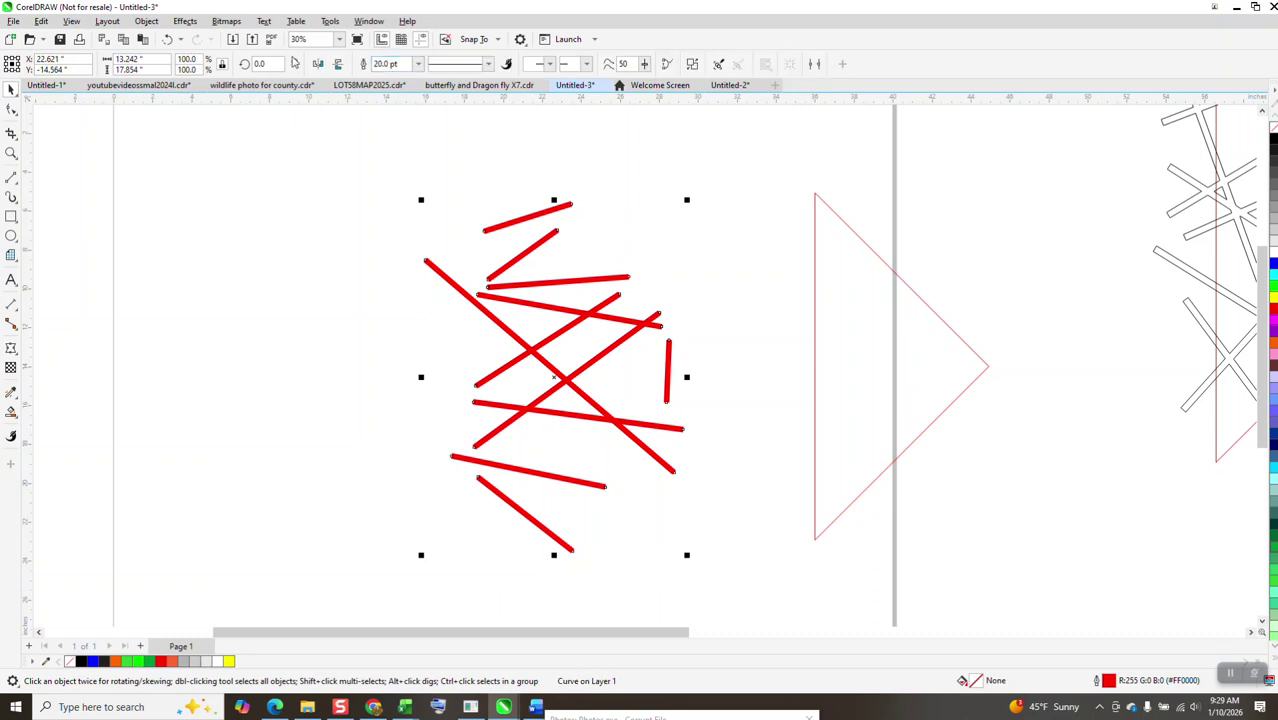
click(146, 21)
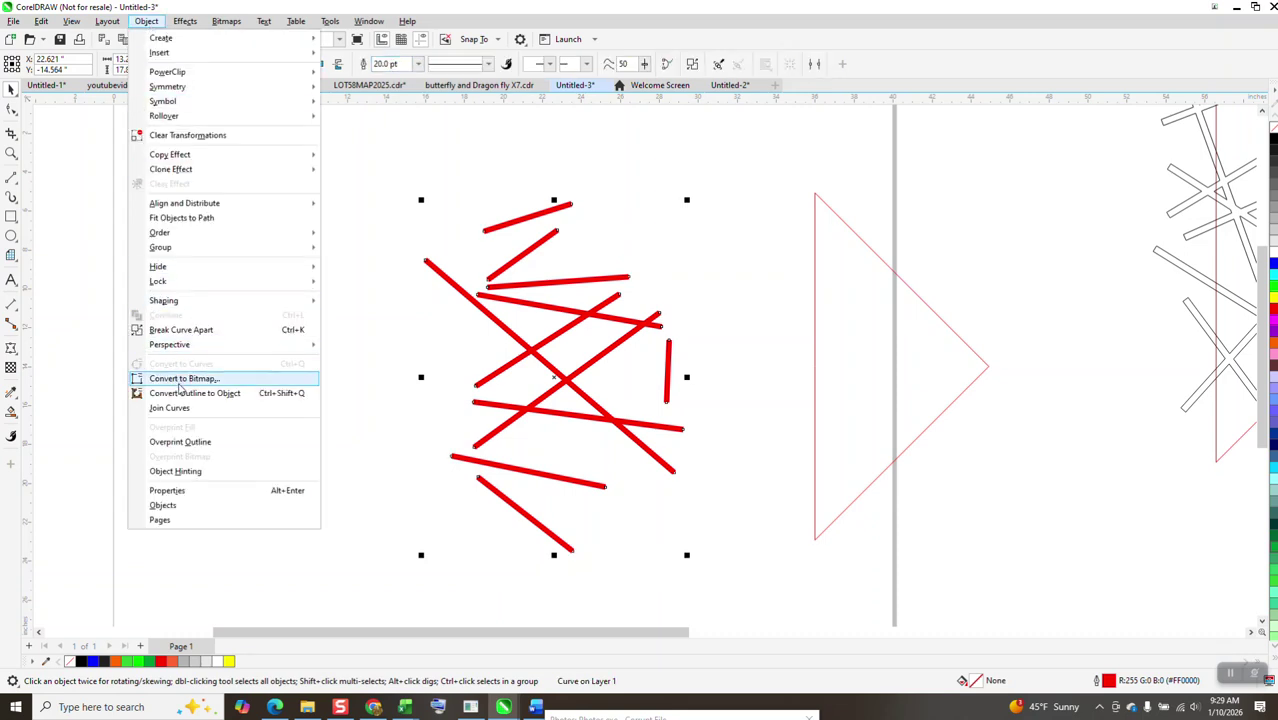
click(185, 393)
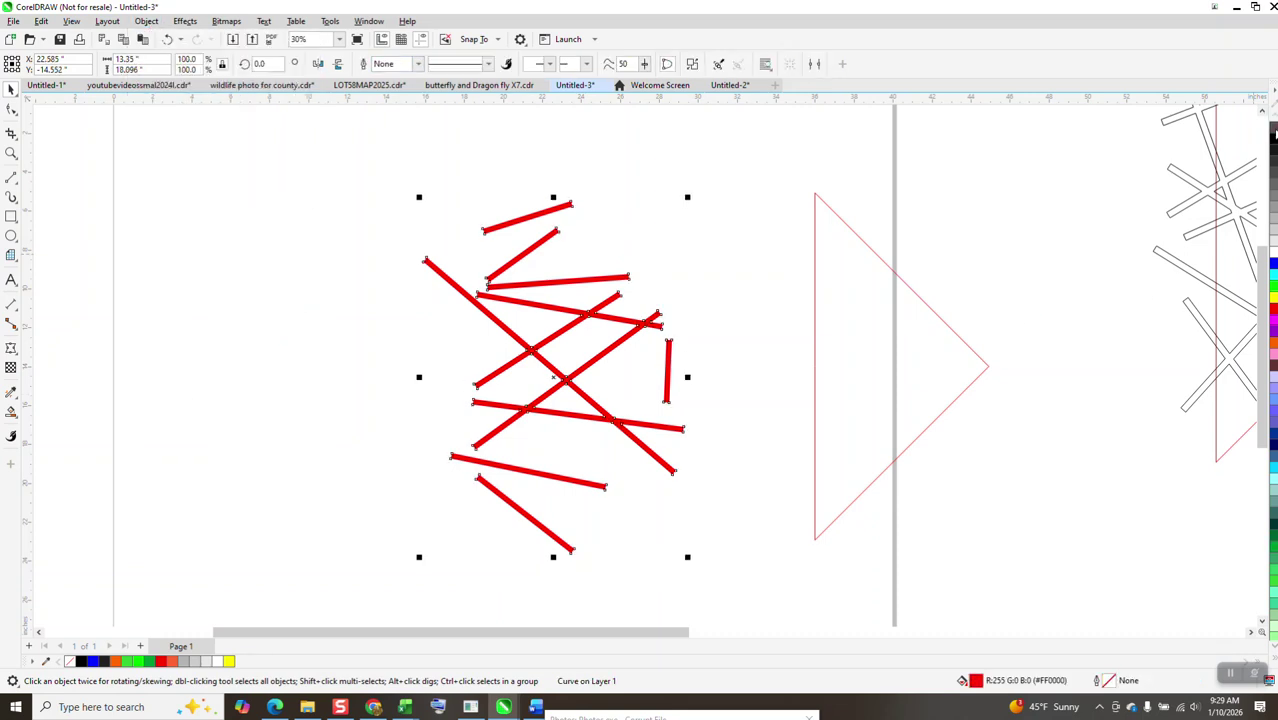
Step: Remove the red fill from the welded strips and give them a black outline
click(1273, 129)
right_click(1273, 141)
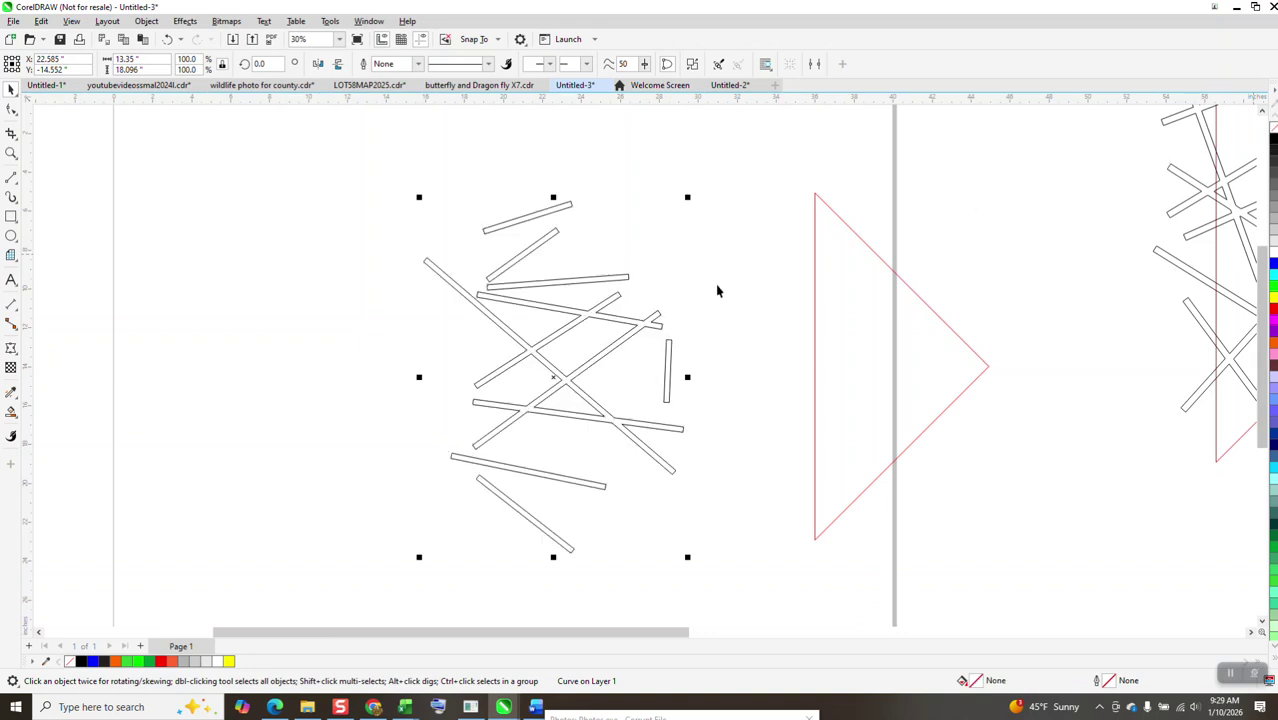
Step: Move the triangle 16 inches to the left, back over the outlined strips
click(895, 400)
key(Left)
key(Left)
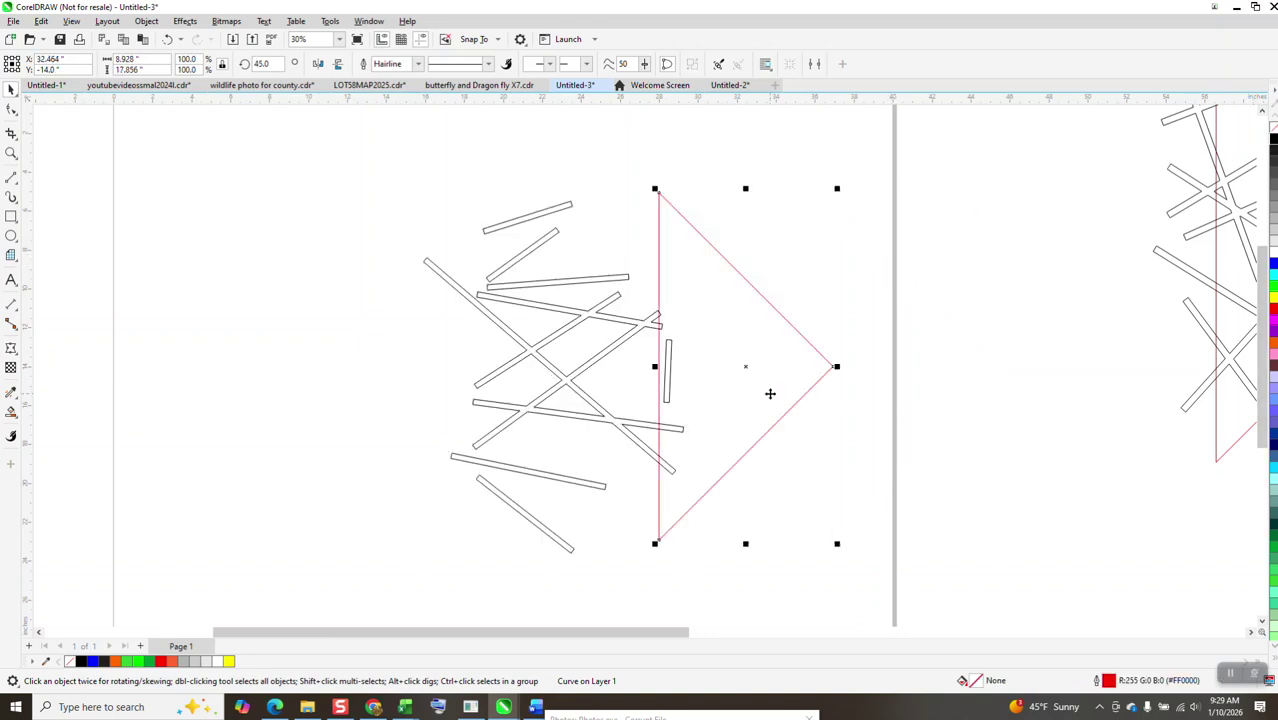
scroll(643, 358, down, 2)
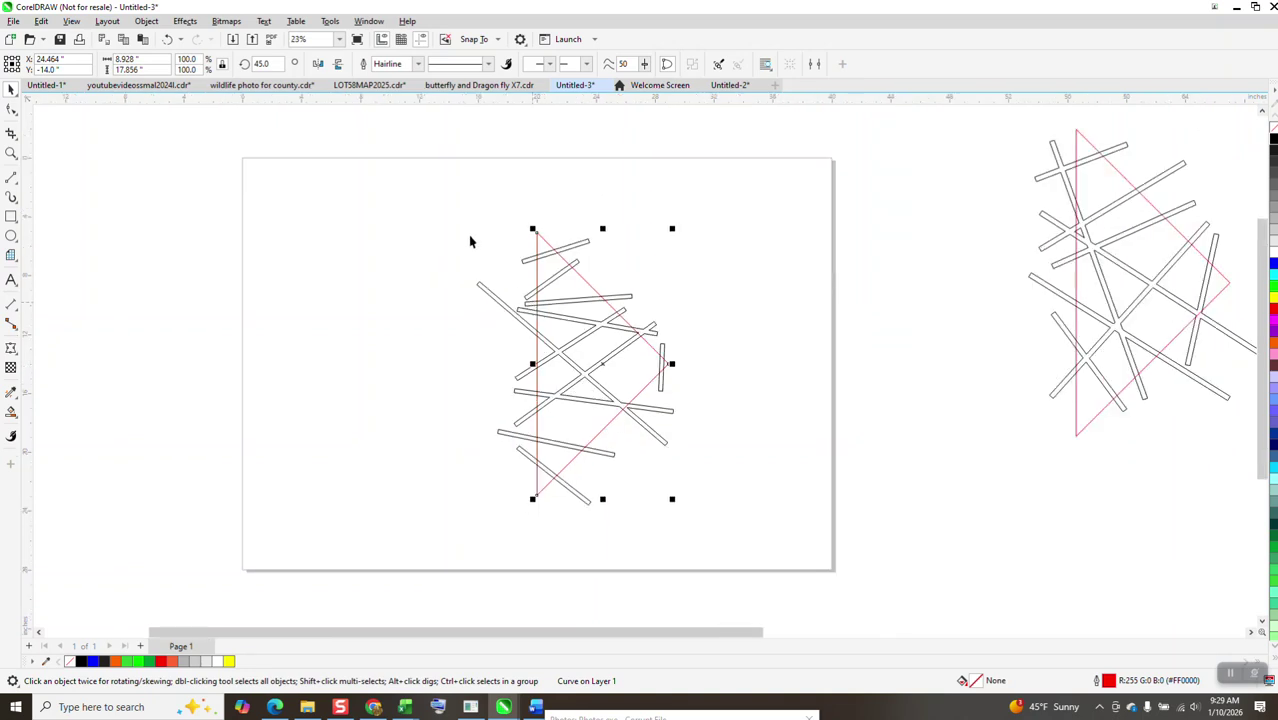
Step: Intersect the triangle with the outlined strips and move the resulting shape 16 inches to the left
drag(440, 189, 570, 430)
drag(766, 561, 766, 561)
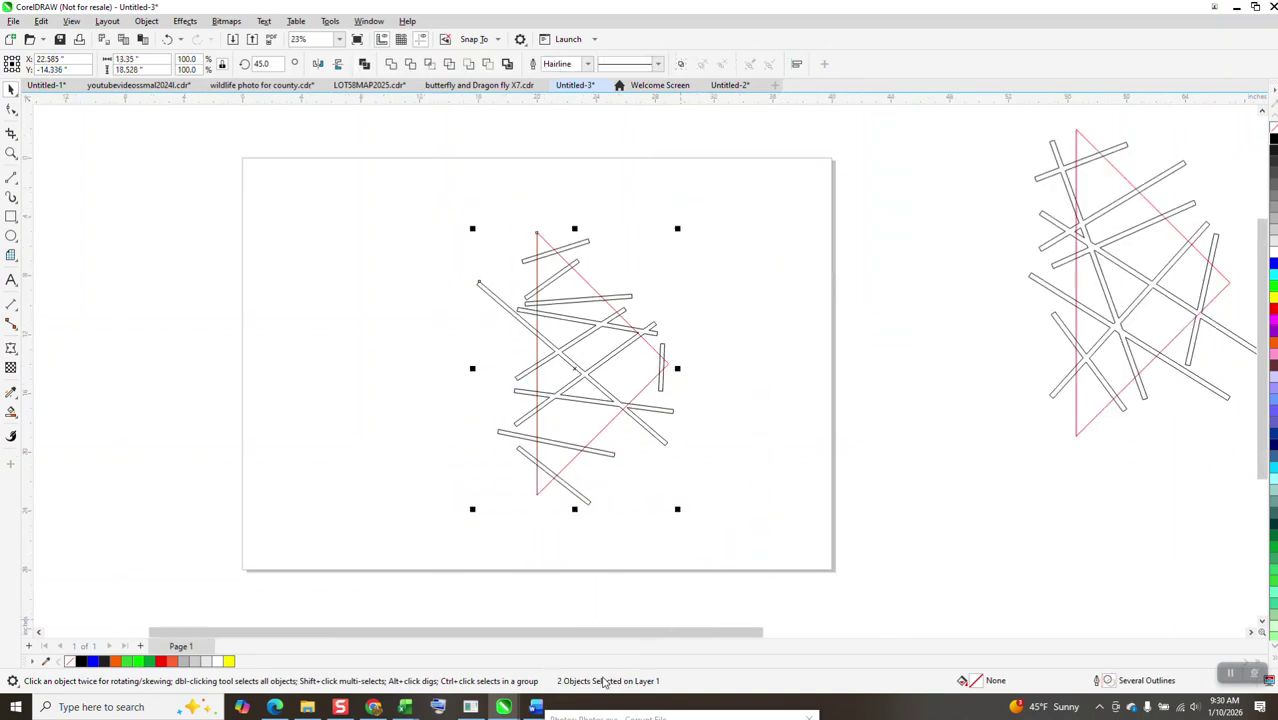
click(429, 64)
key(Left)
key(Left)
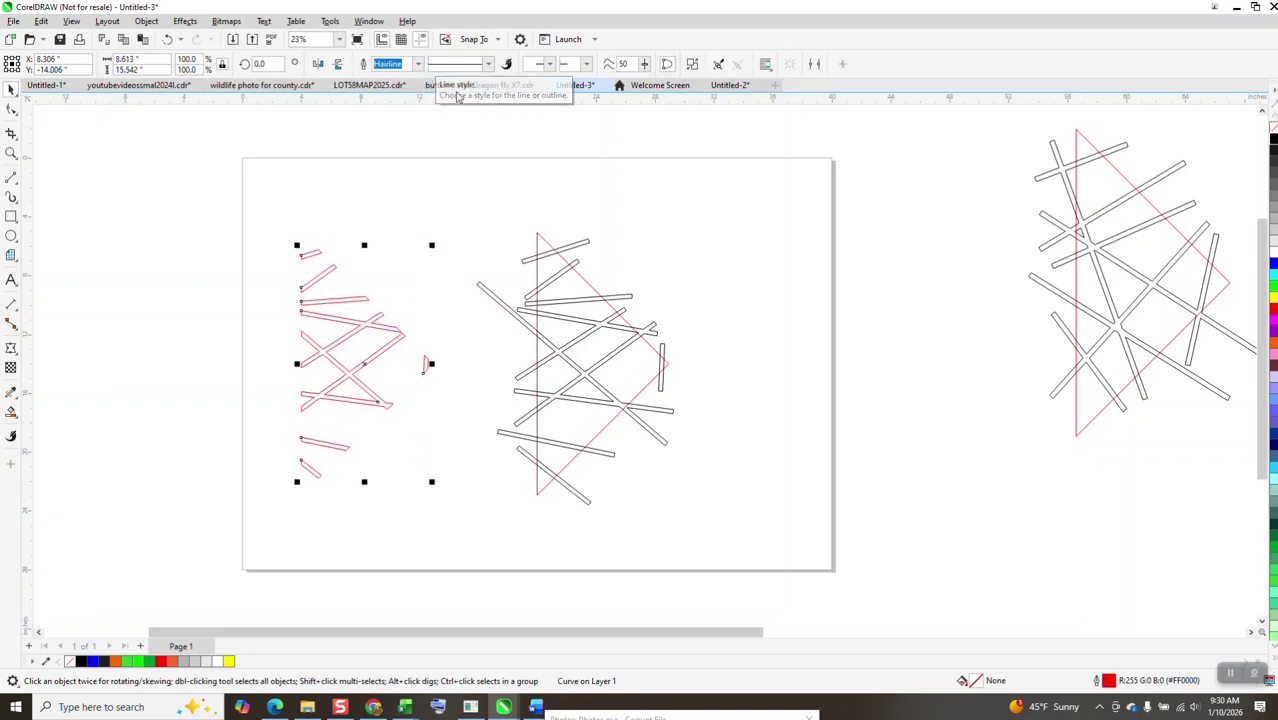
Step: Move the triangle with its black strips off the page's right side and bring the trimmed red shape to the page's middle
mouse_move(436, 200)
mouse_down()
mouse_move(622, 445)
mouse_move(705, 434)
mouse_up()
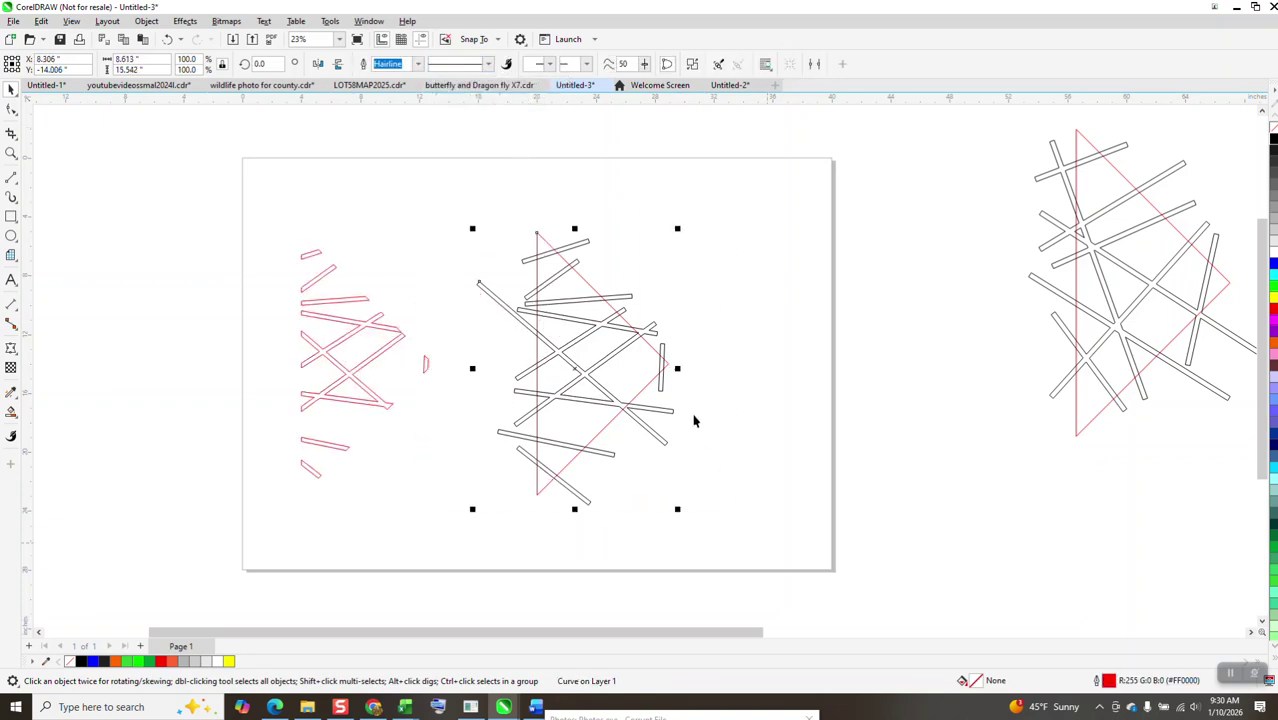
mouse_move(627, 351)
mouse_down()
mouse_move(835, 351)
mouse_move(1053, 379)
mouse_up()
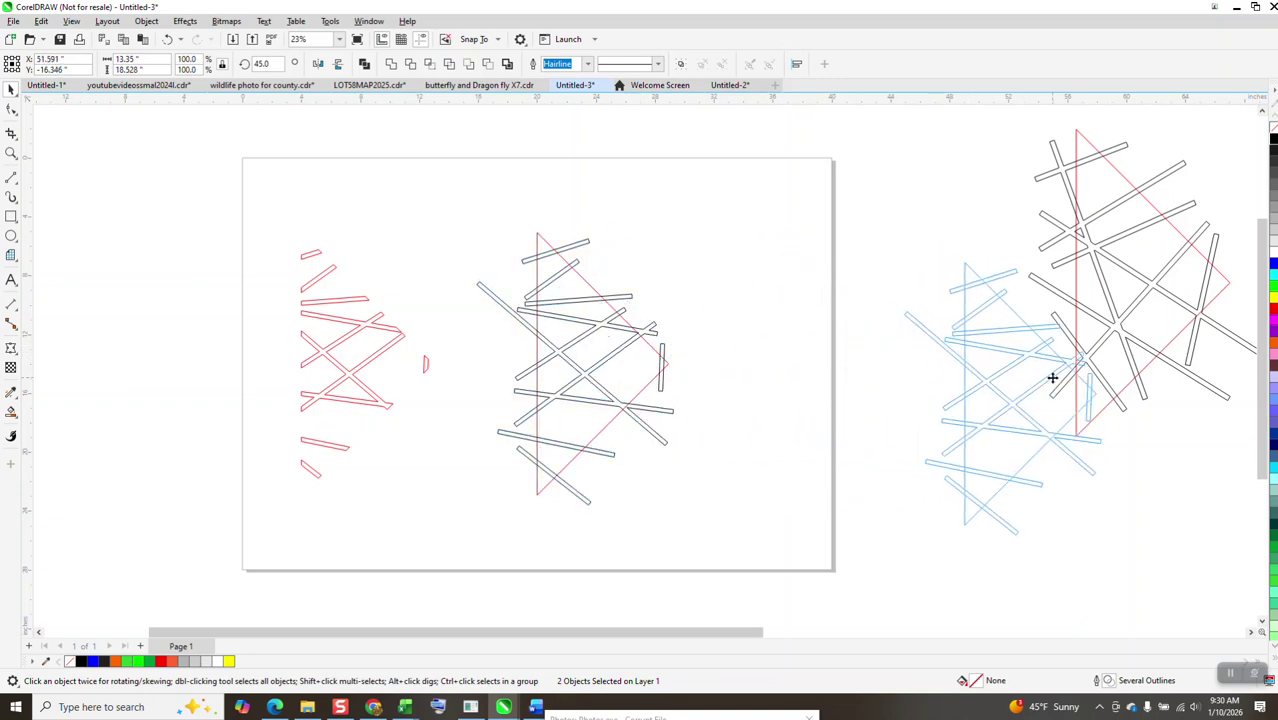
drag(426, 370, 686, 370)
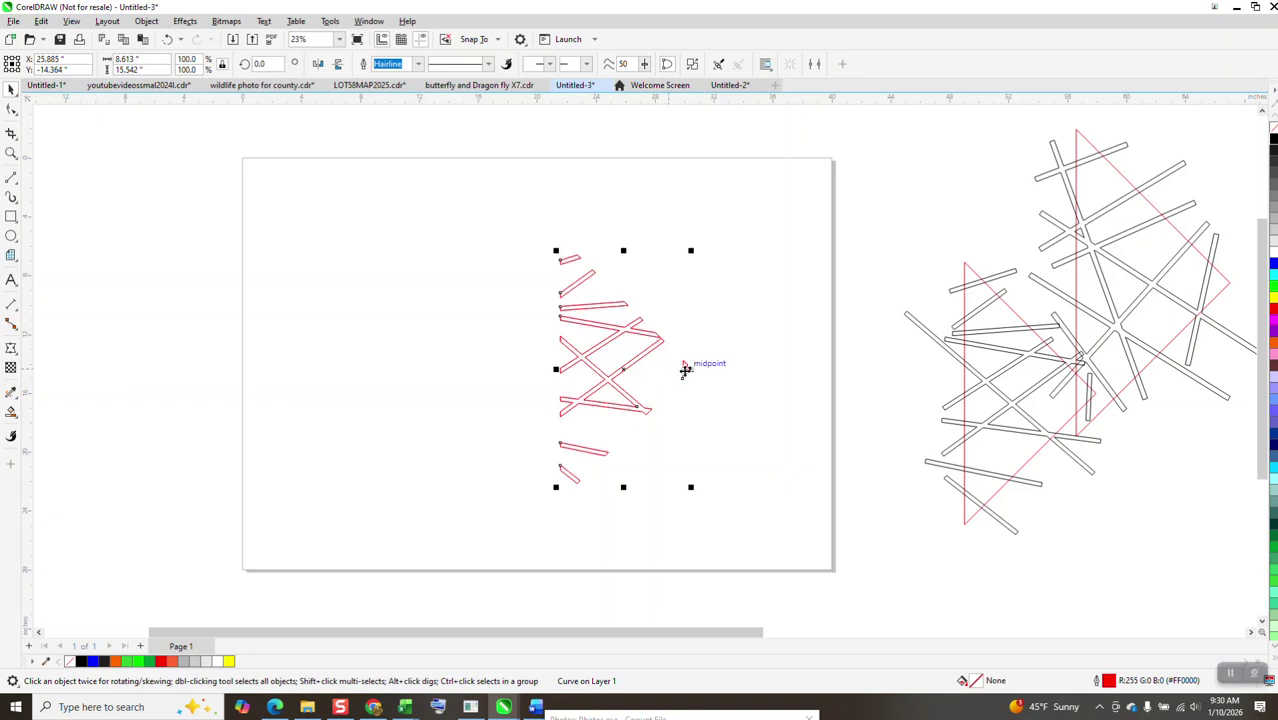
Step: Create a mirrored copy of the trimmed red shape on its left and weld the two halves into one curve
drag(688, 370, 430, 370)
scroll(395, 471, down, 1)
drag(369, 273, 740, 553)
click(391, 64)
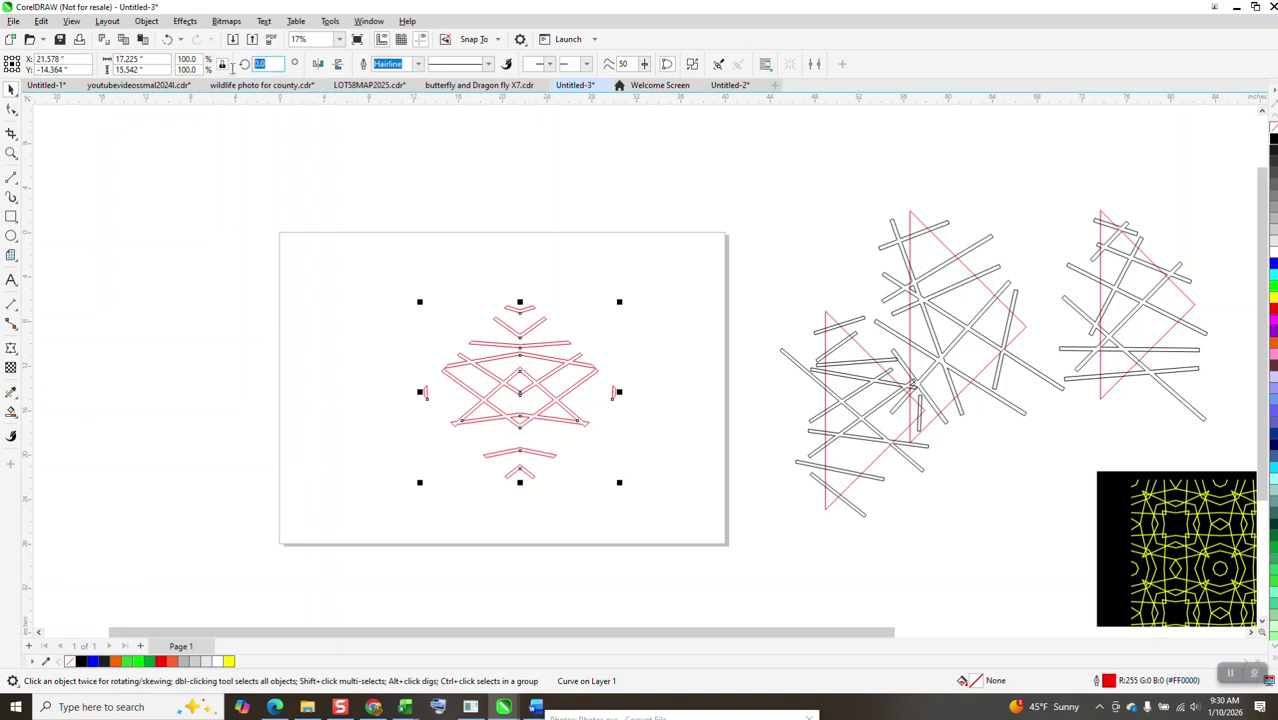
Step: Rotate the welded shape by 45 degrees and move it to the page's upper-left corner
text(45)
key(Return)
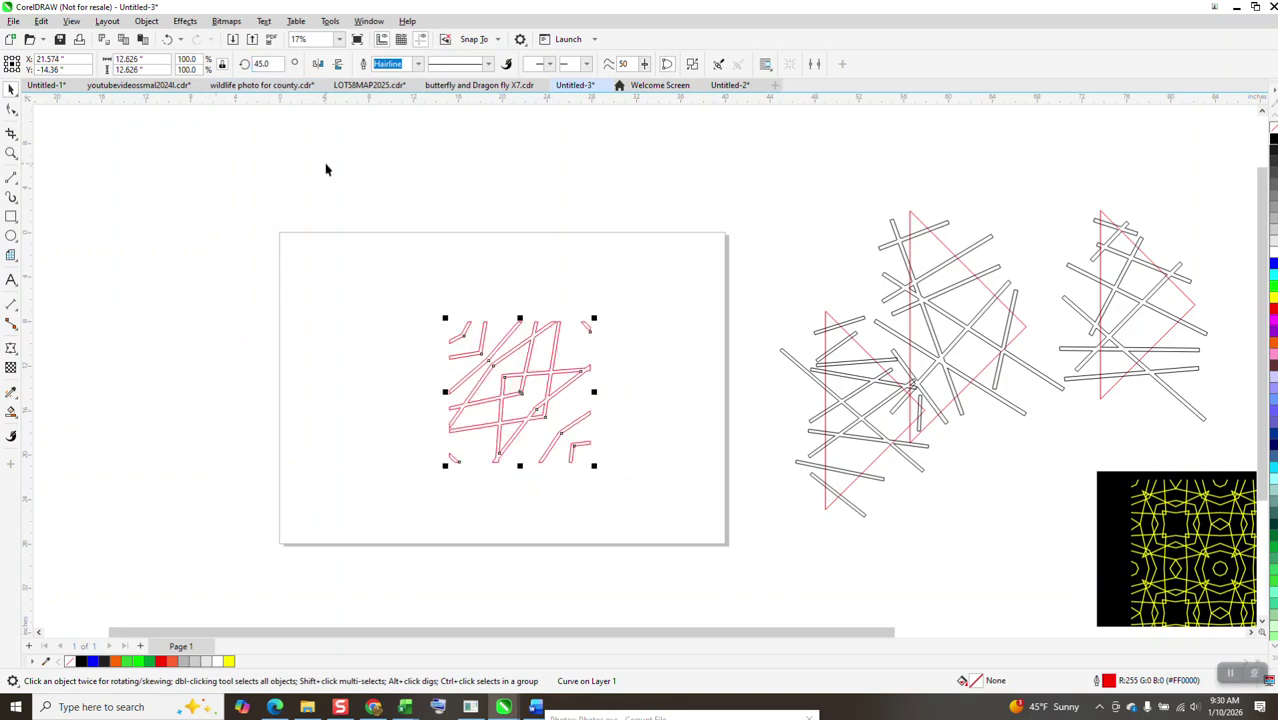
double_click(138, 60)
drag(519, 389, 371, 323)
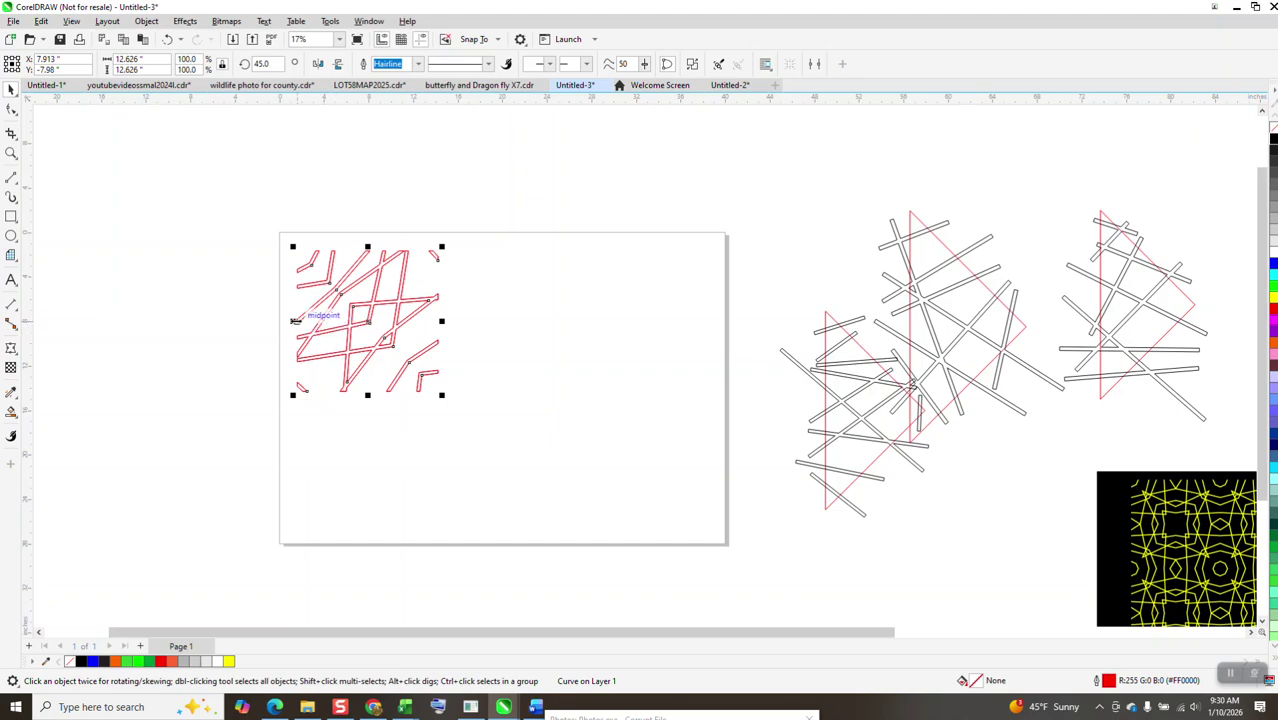
Step: Mirror a copy of the rotated tile to the right, and mirror a copy of that pair downward to complete the square motif
drag(294, 321, 451, 320)
right_click(451, 320)
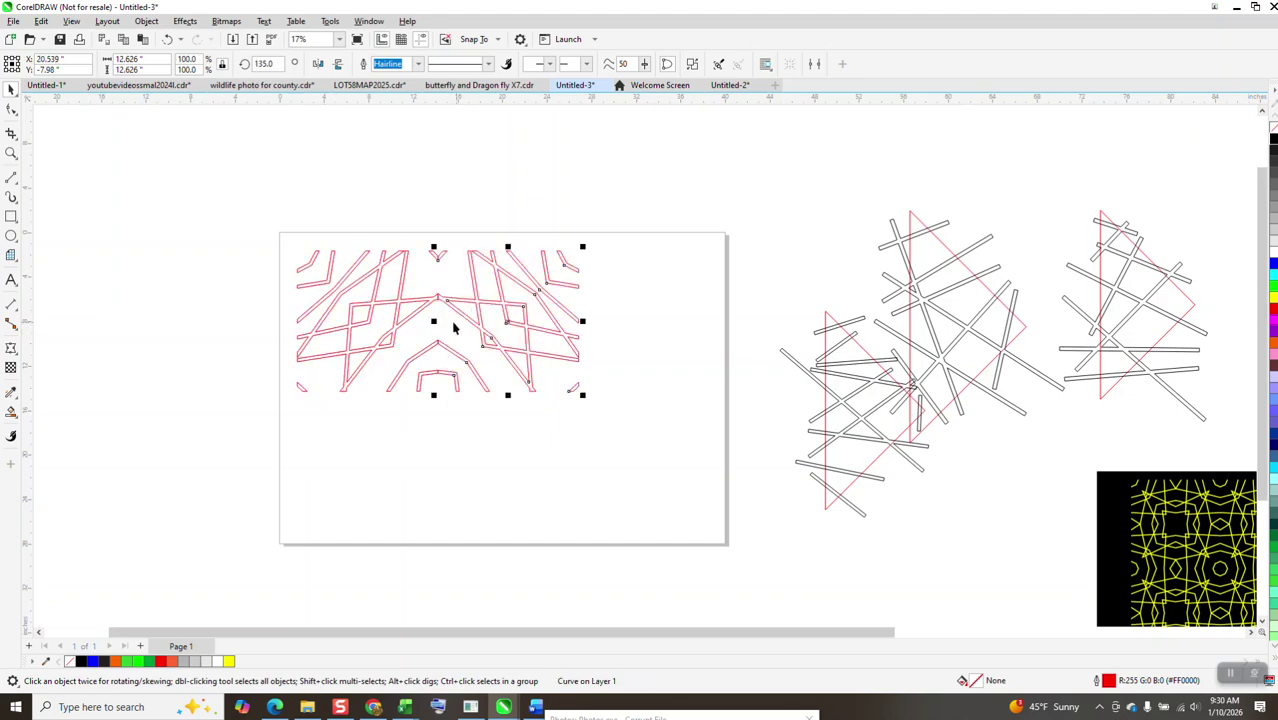
scroll(455, 325, down, 2)
drag(320, 226, 564, 412)
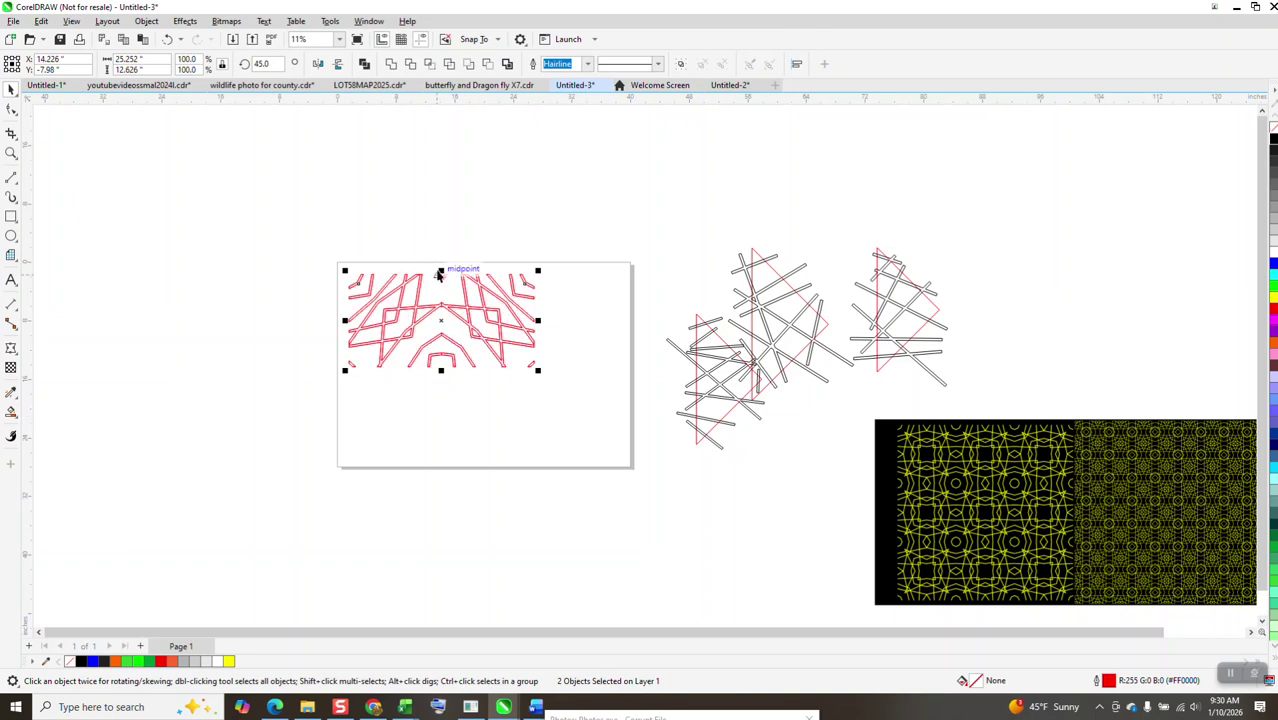
drag(440, 270, 440, 466)
right_click(440, 466)
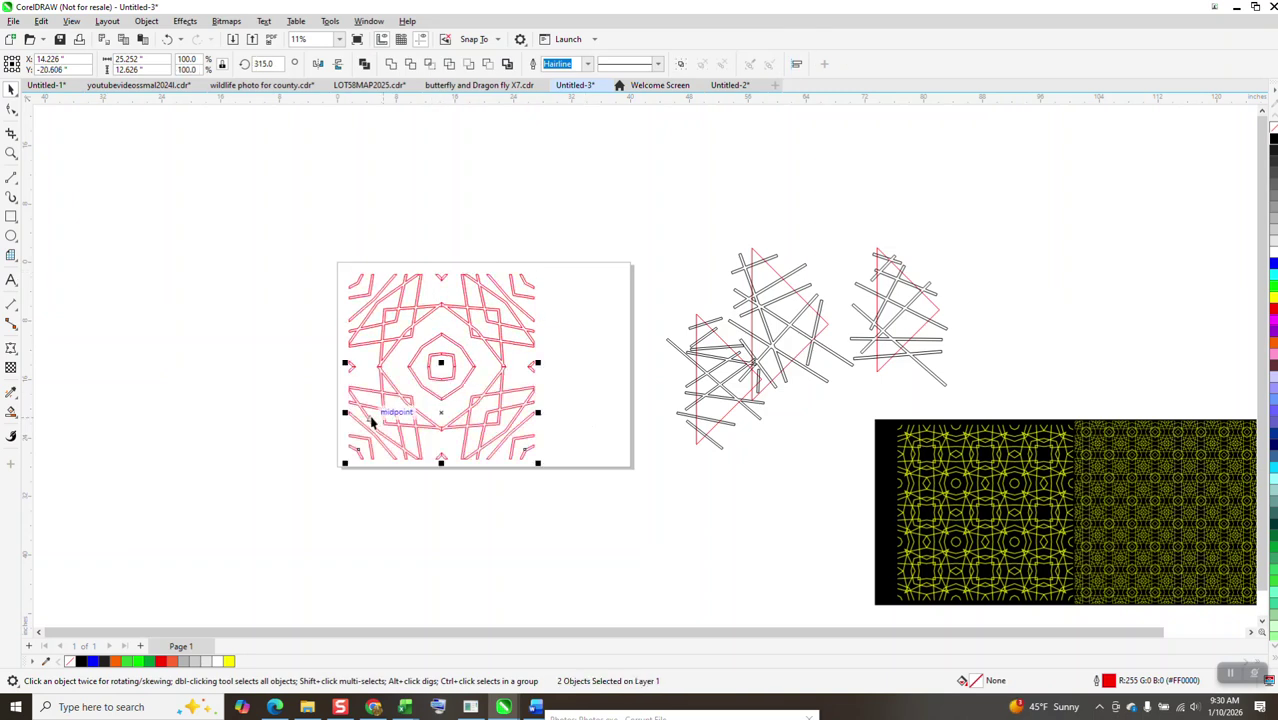
Step: Weld the four mirrored tiles into a single curve
scroll(370, 418, down, 1)
drag(332, 240, 427, 412)
drag(573, 508, 578, 524)
click(391, 64)
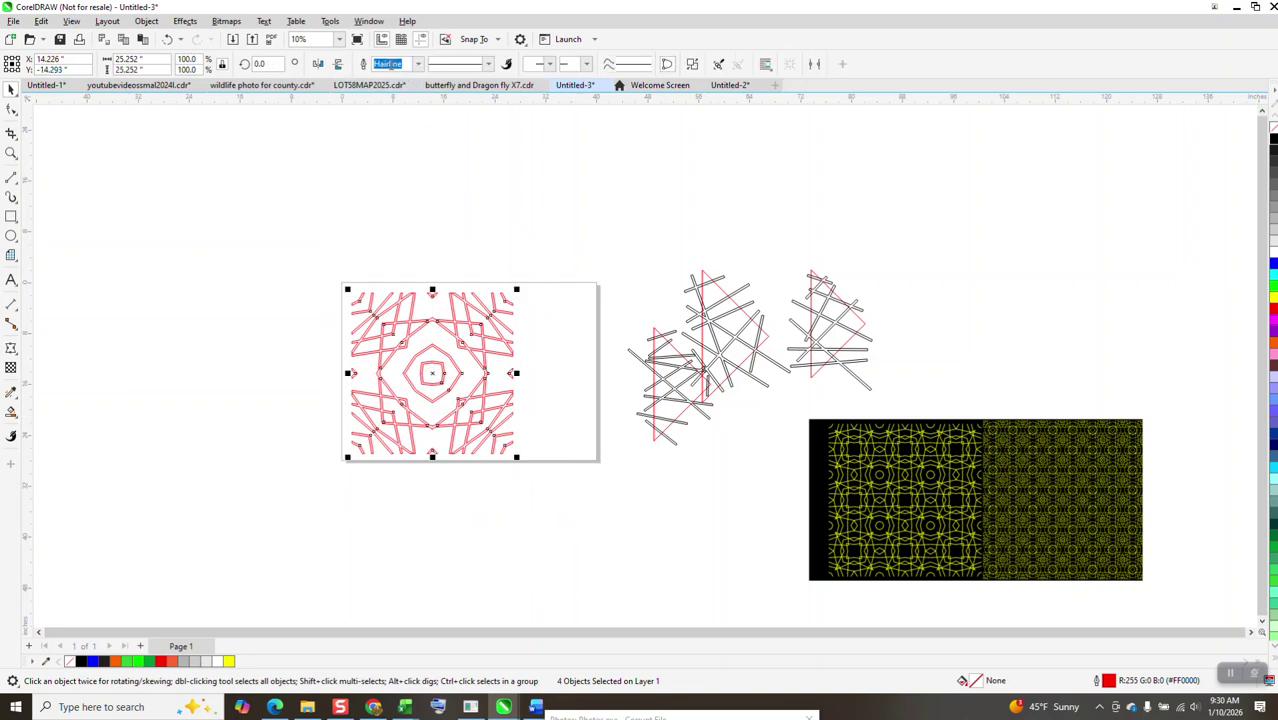
Step: Resize the welded square motif to 8 inches wide and move it to the page's upper-left corner
click(140, 59)
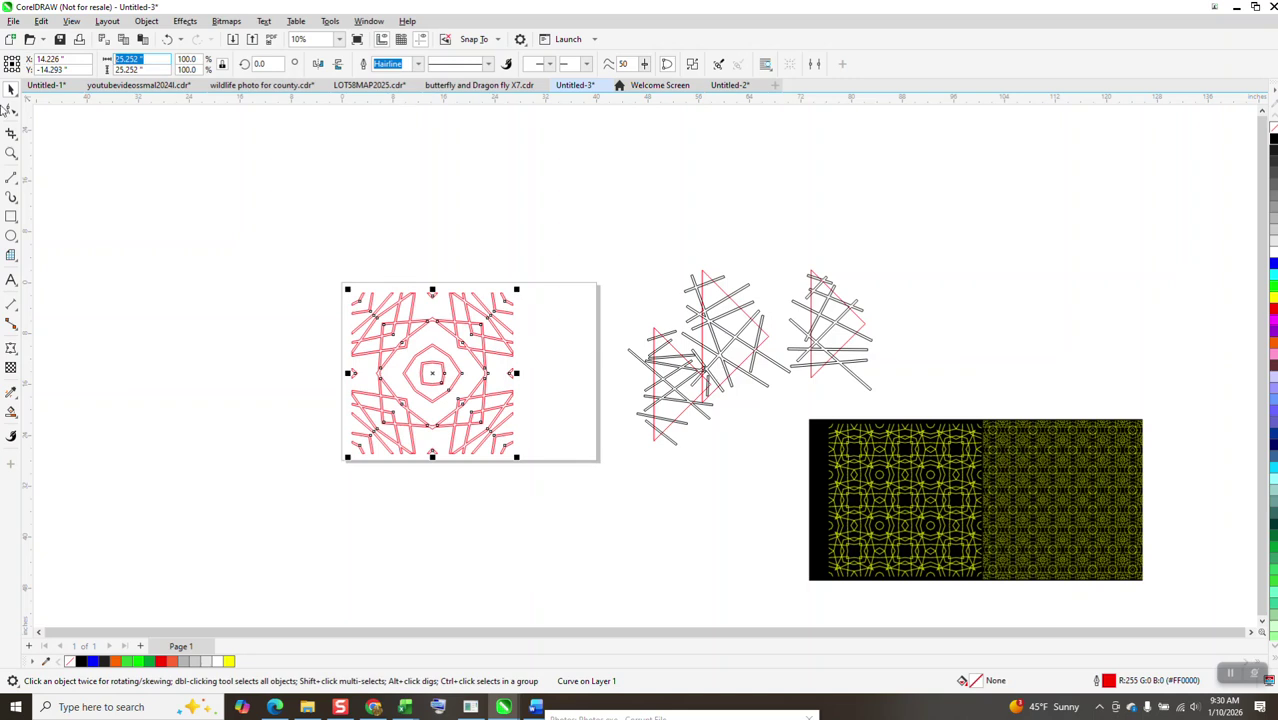
text(8)
key(Return)
drag(435, 373, 382, 315)
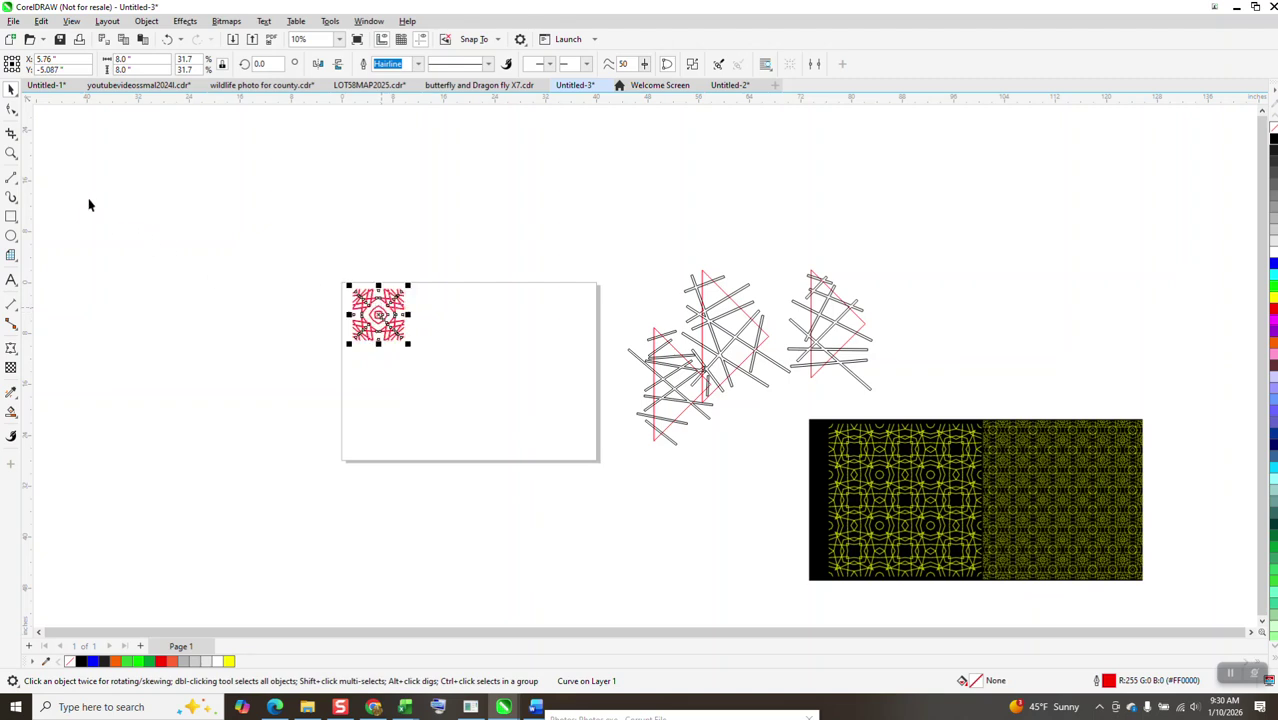
Step: Duplicate the 8-inch motif three times, each copy 8 inches further right, to form a row of four
click(13, 155)
drag(504, 376, 504, 376)
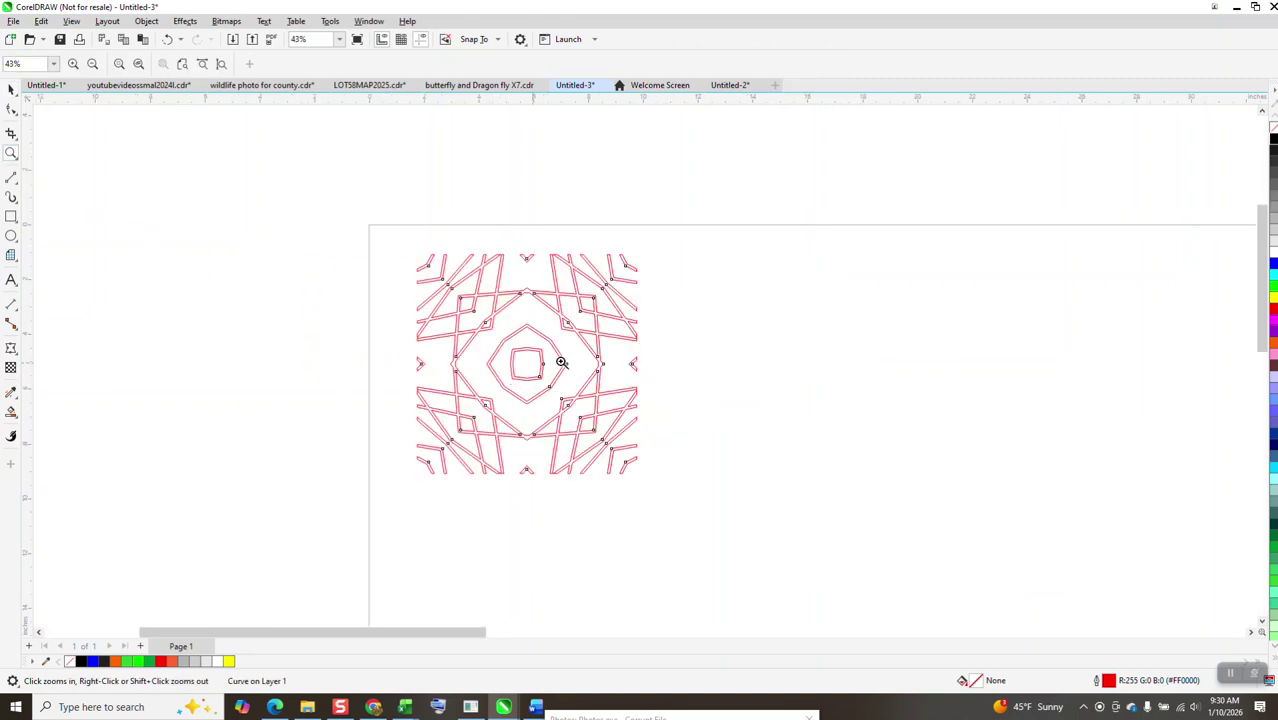
click(12, 91)
click(352, 160)
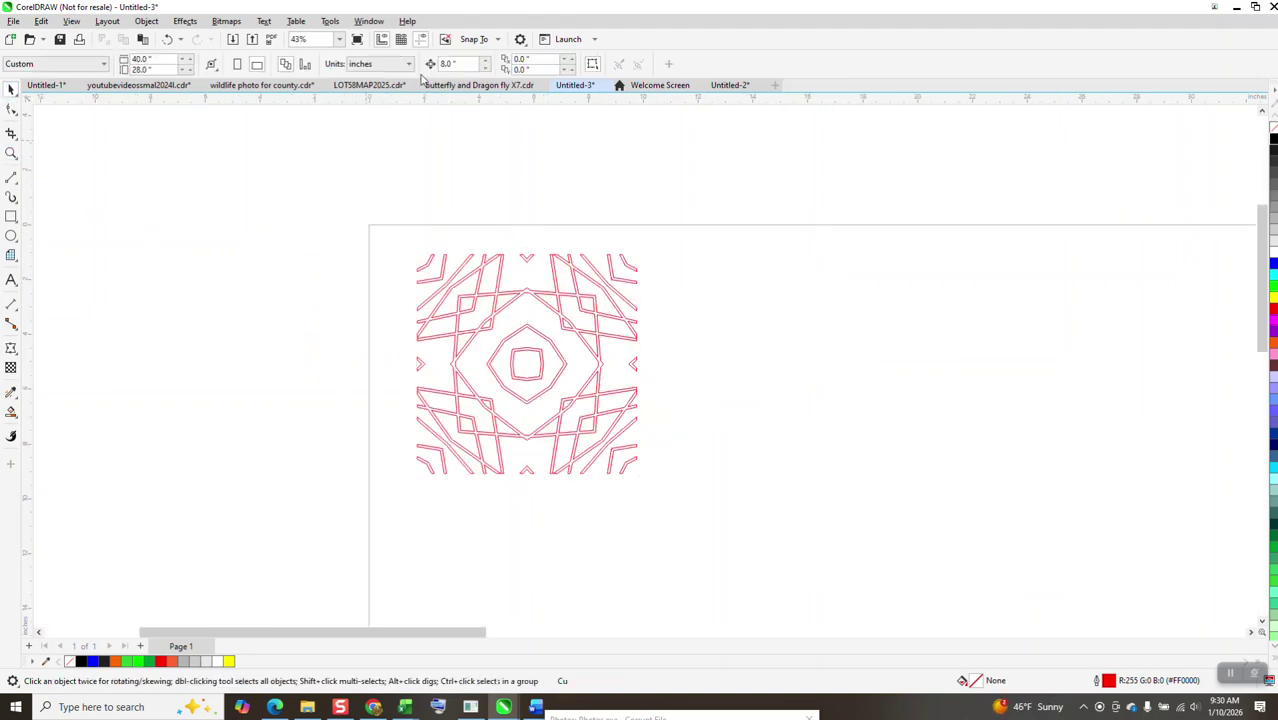
click(446, 270)
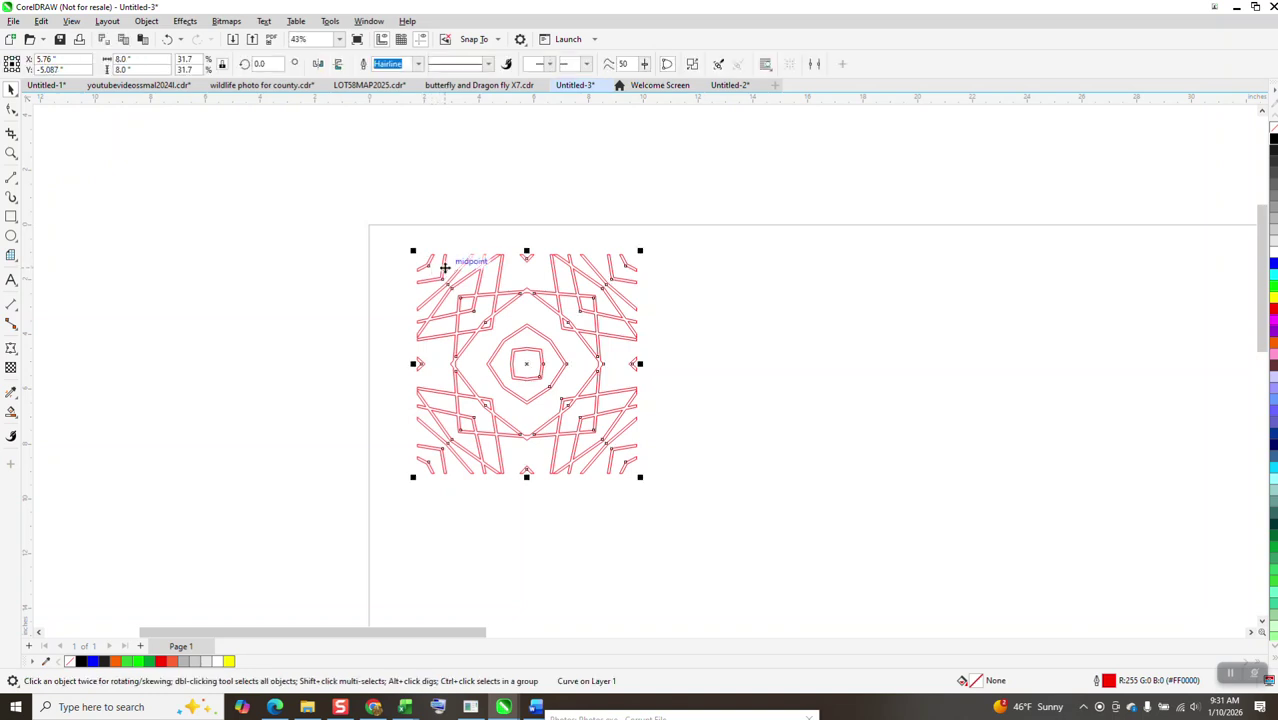
key(ctrl+d)
scroll(345, 200, down, 2)
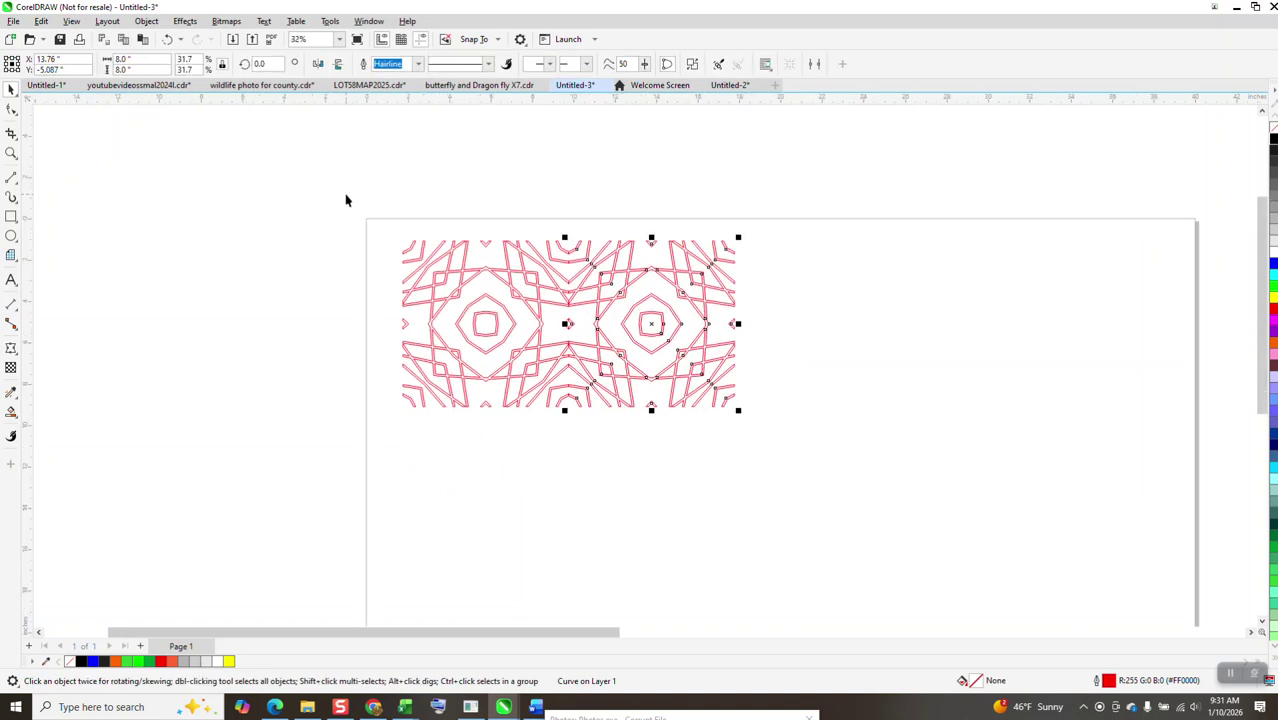
key(ctrl+d)
key(ctrl+d)
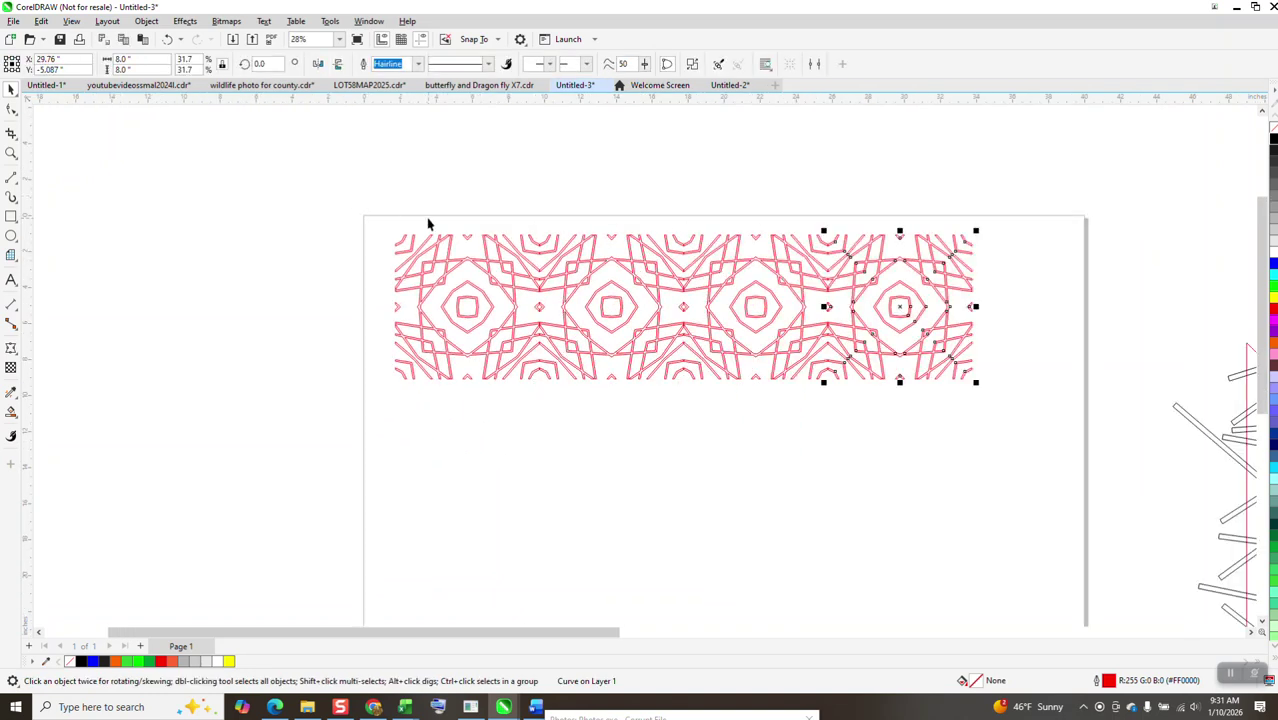
Step: Duplicate the row of four motifs three times, each copy 8 inches lower, to form a four-by-four grid
scroll(428, 224, down, 1)
drag(385, 204, 952, 414)
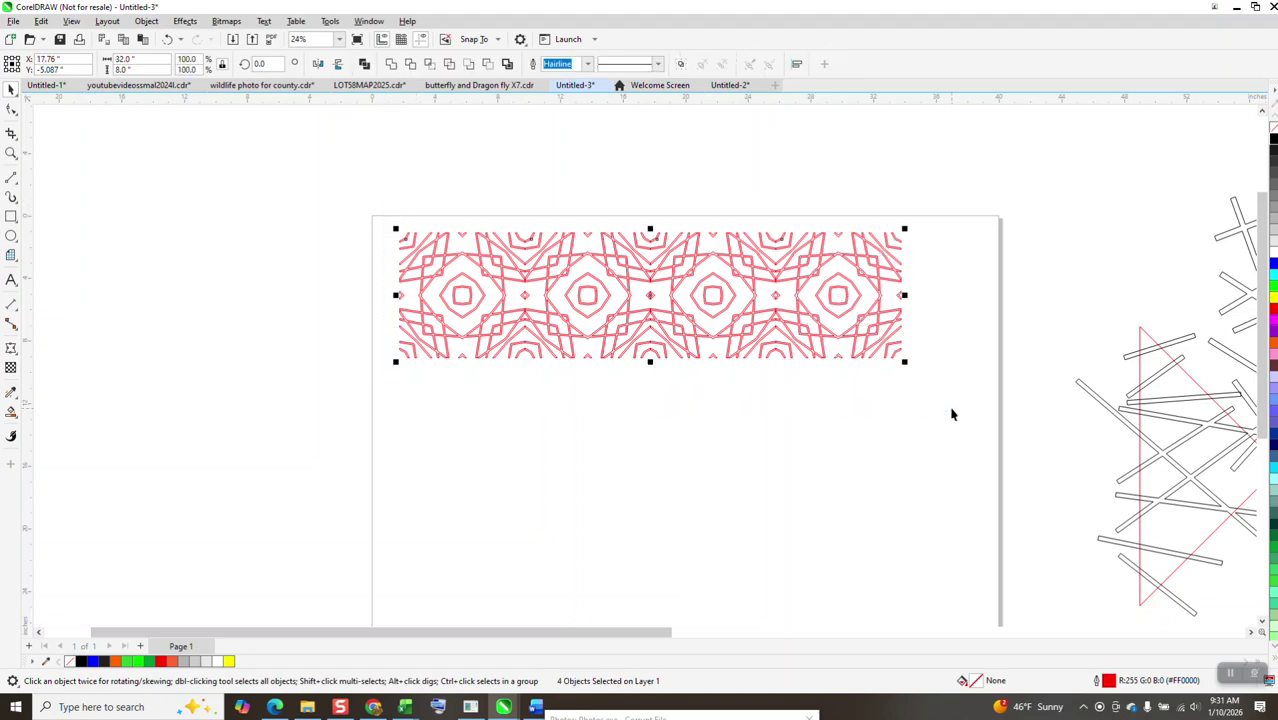
key(ctrl+d)
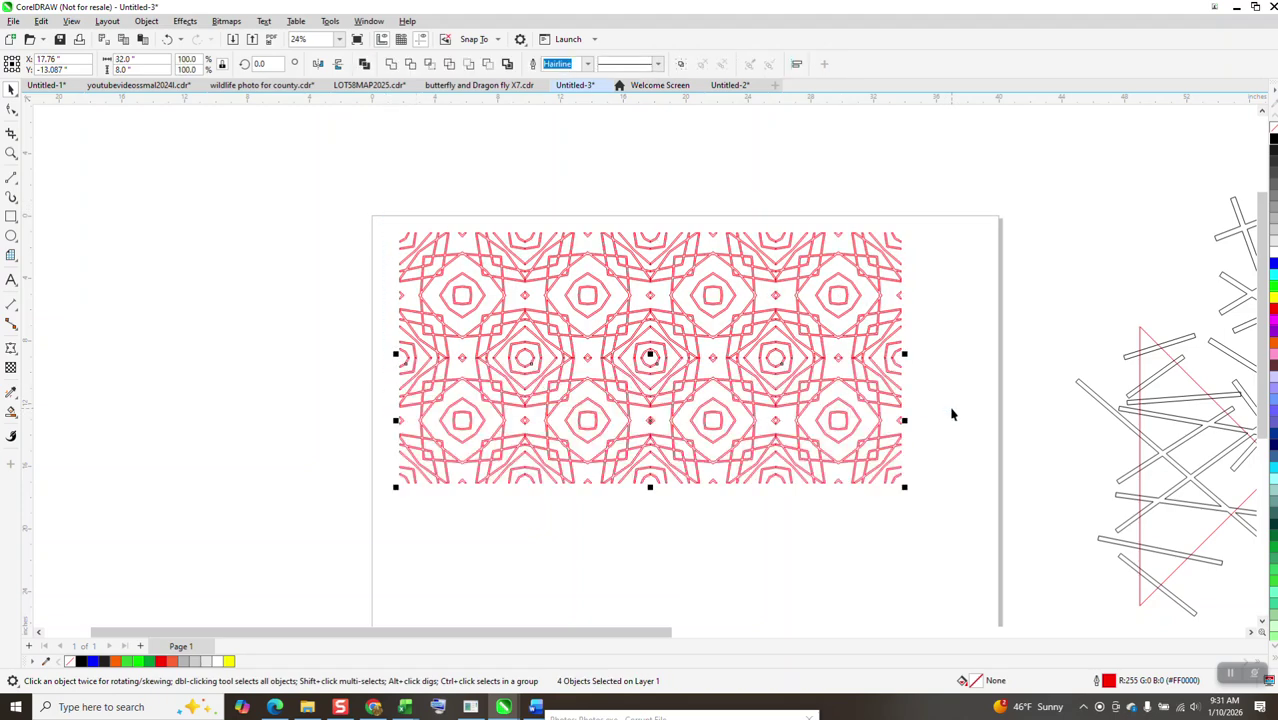
key(ctrl+d)
key(ctrl+d)
scroll(952, 414, down, 2)
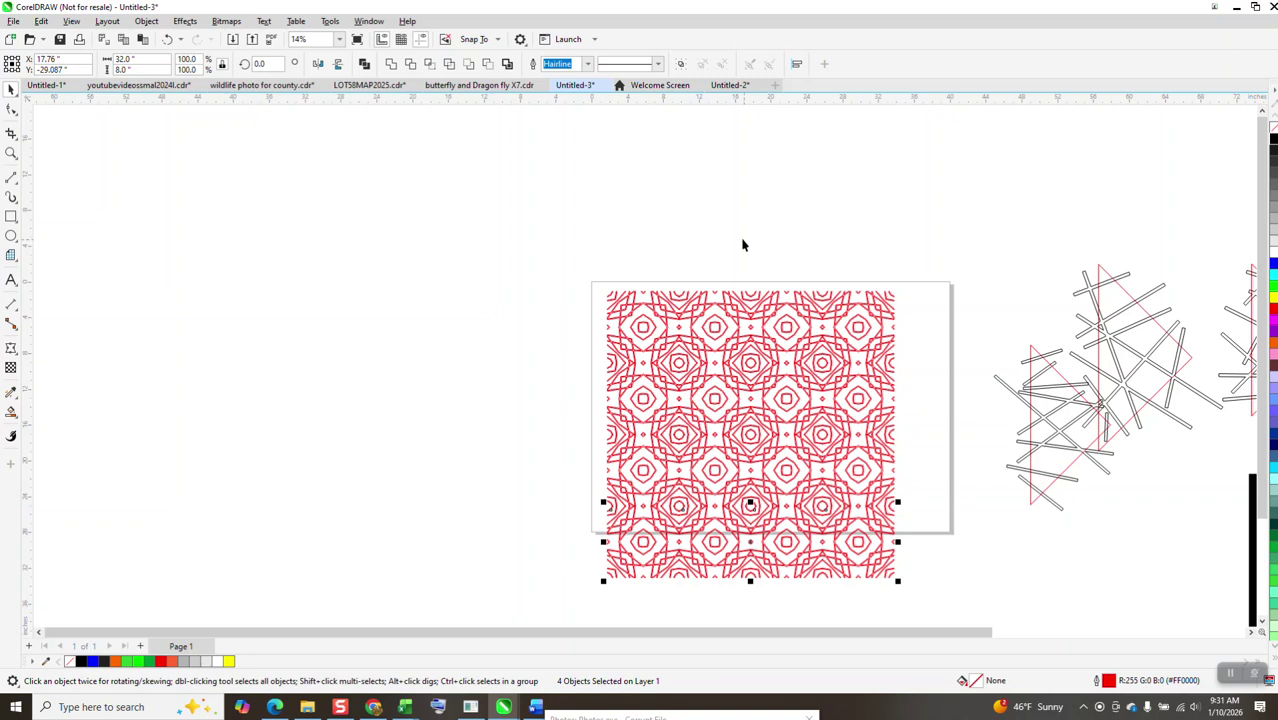
Step: Weld all sixteen motifs into one curve and inspect the joins between them
drag(598, 285, 916, 607)
click(391, 64)
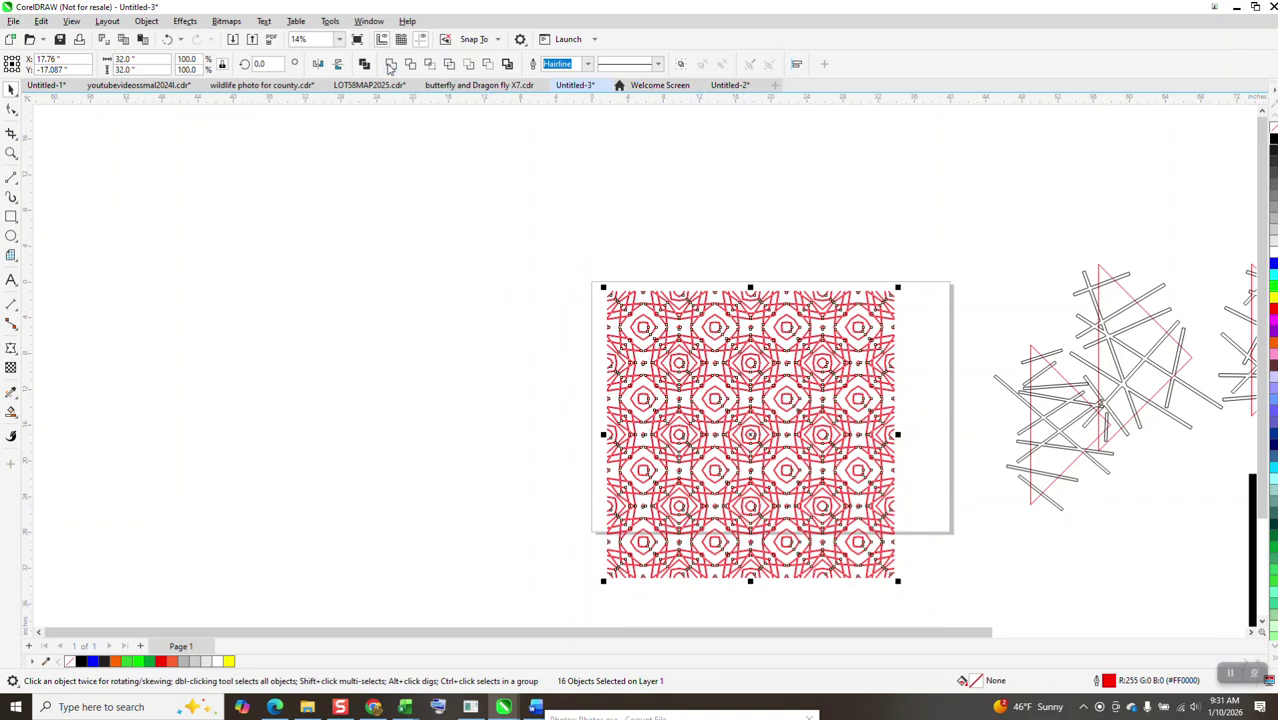
click(11, 154)
drag(701, 355, 709, 361)
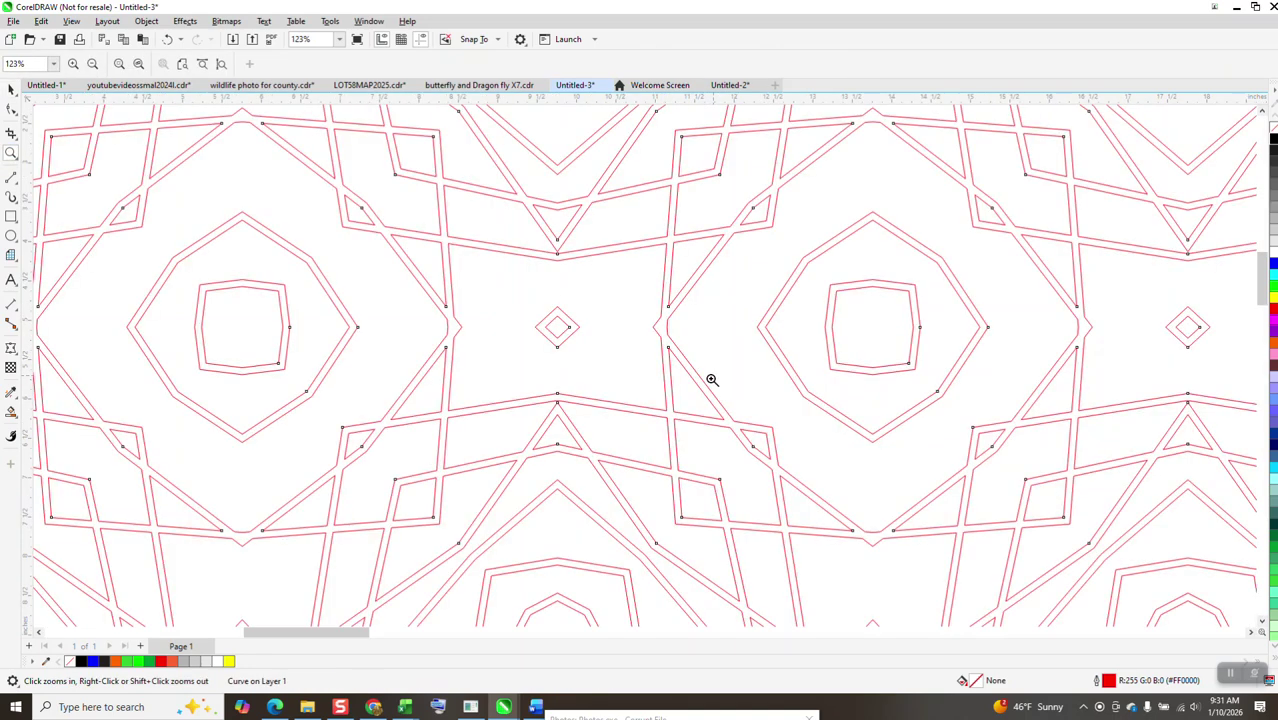
scroll(643, 363, down, 1)
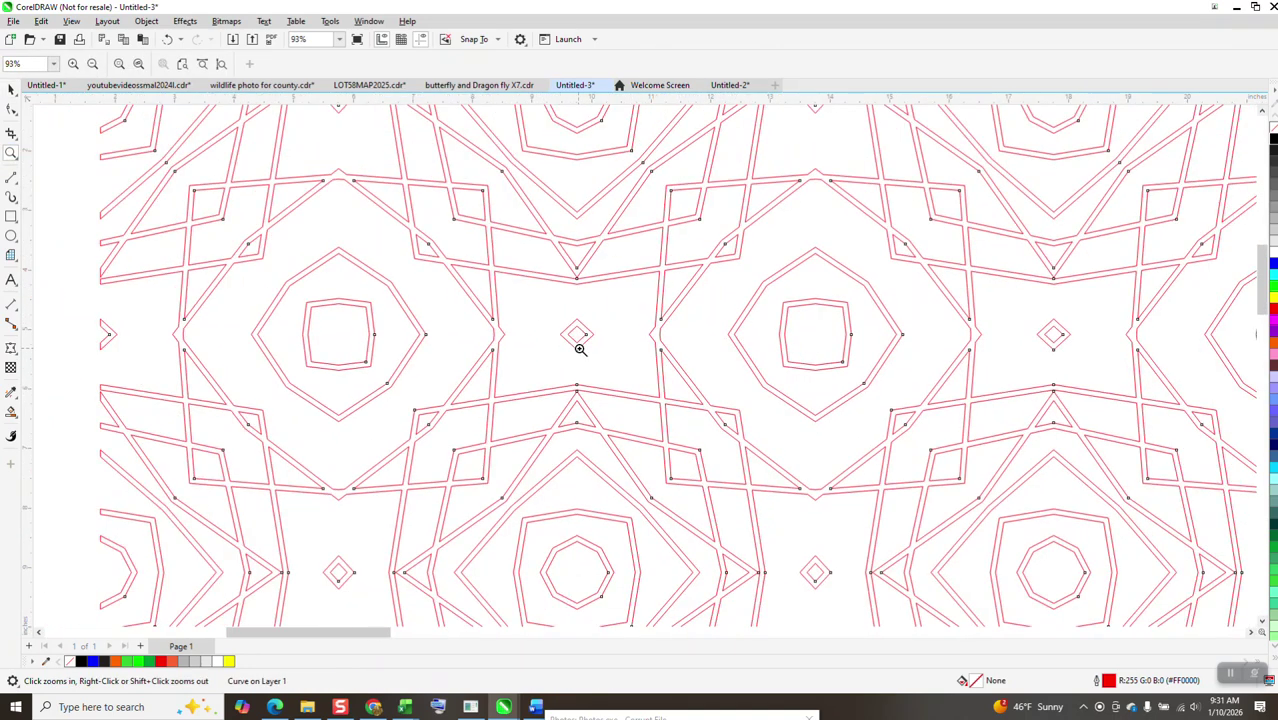
scroll(589, 336, down, 5)
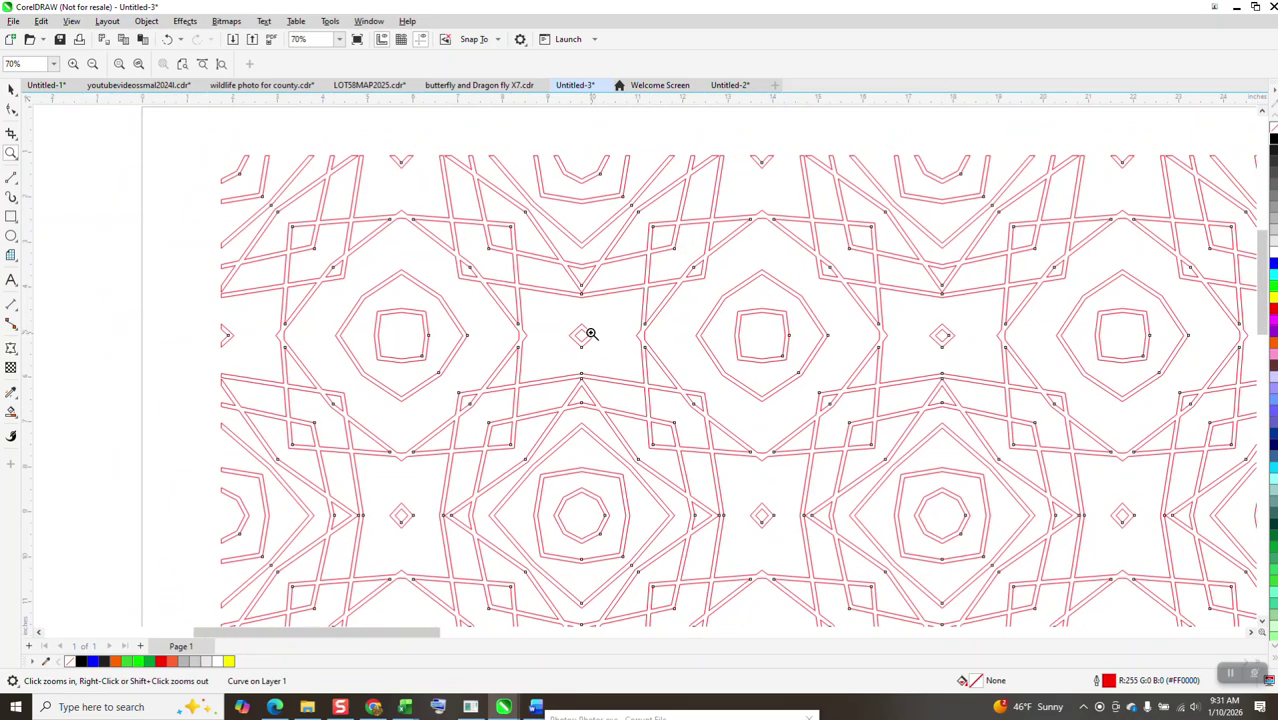
Step: Move the welded pattern off the page's left side and paste a copy of it onto the page
click(11, 89)
drag(630, 338, 211, 188)
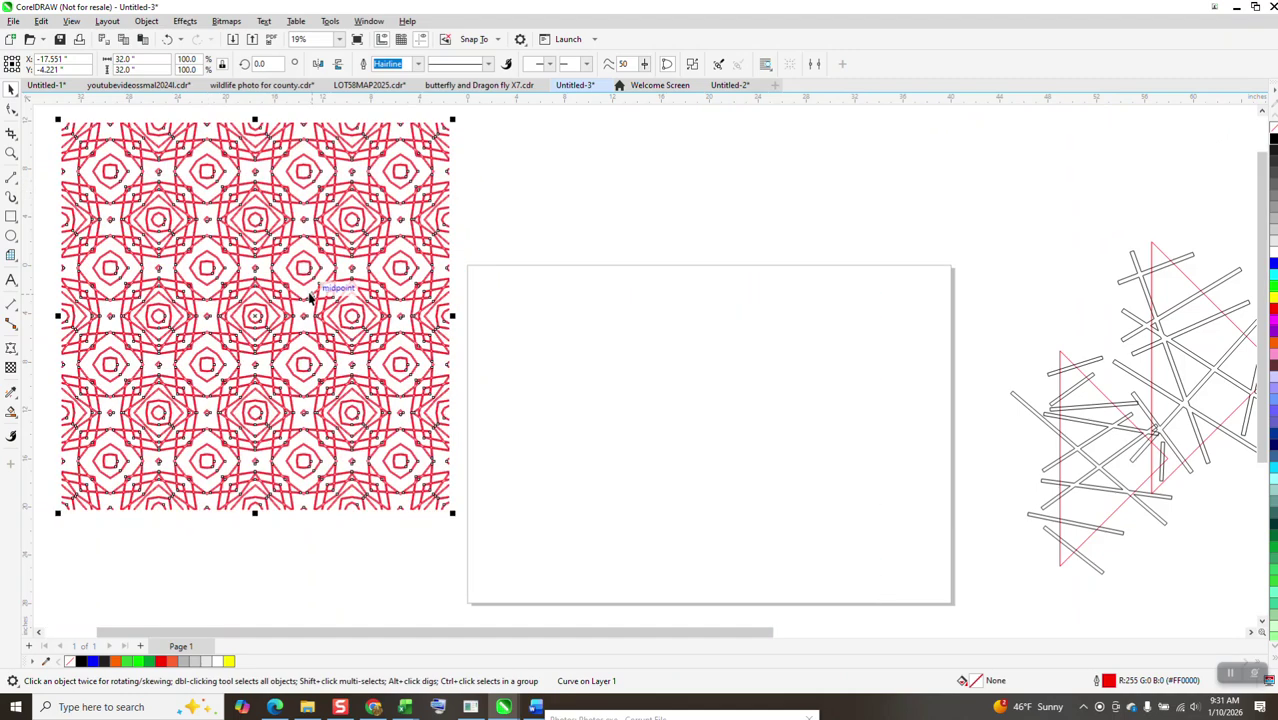
key(ctrl+v)
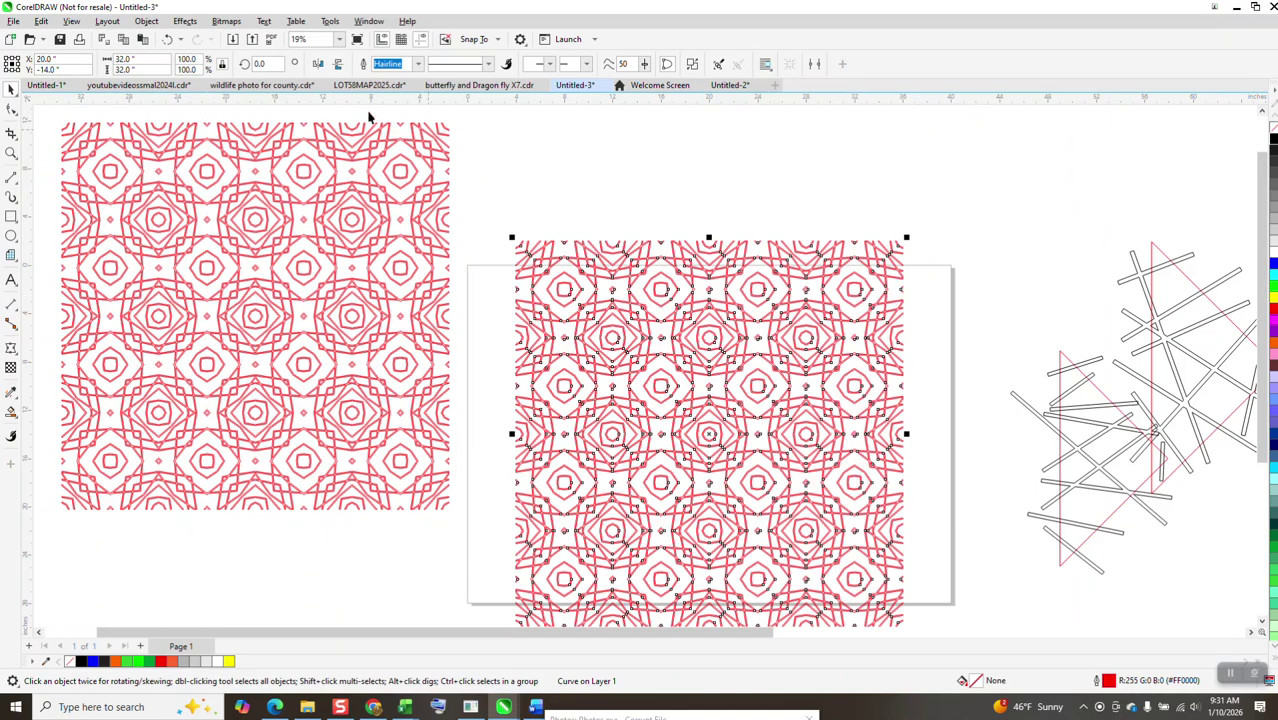
Step: Resize the pasted pattern to 8 inches wide and move it to the upper-left area of the page
drag(170, 60, 93, 61)
text(8)
key(Return)
click(552, 234)
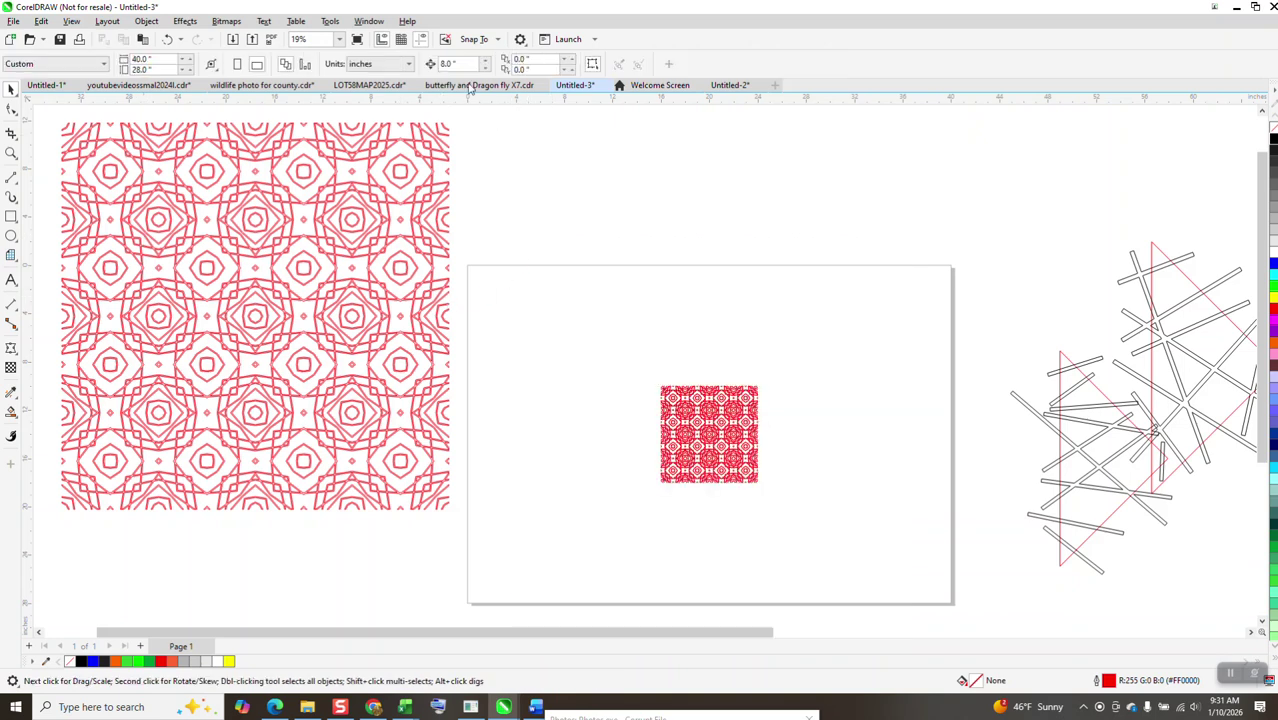
drag(670, 431, 549, 352)
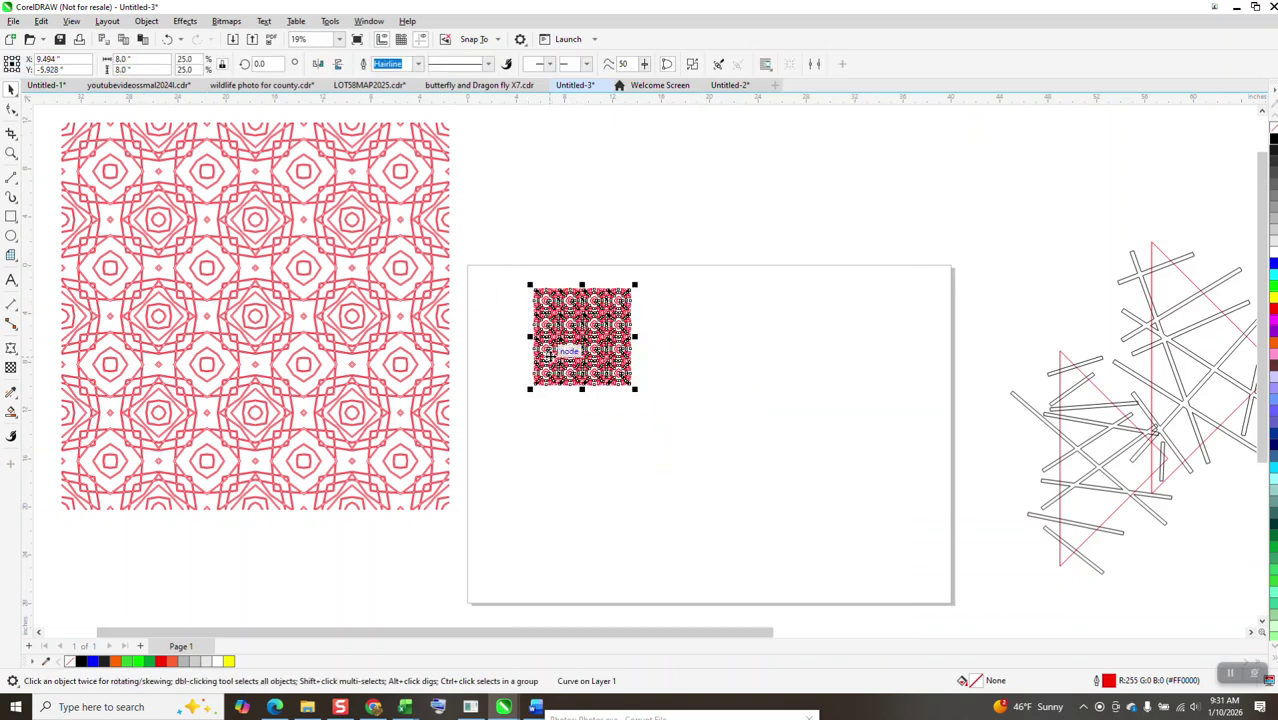
Step: Duplicate the small 8-inch pattern three times in 8-inch steps to the right
key(ctrl+d)
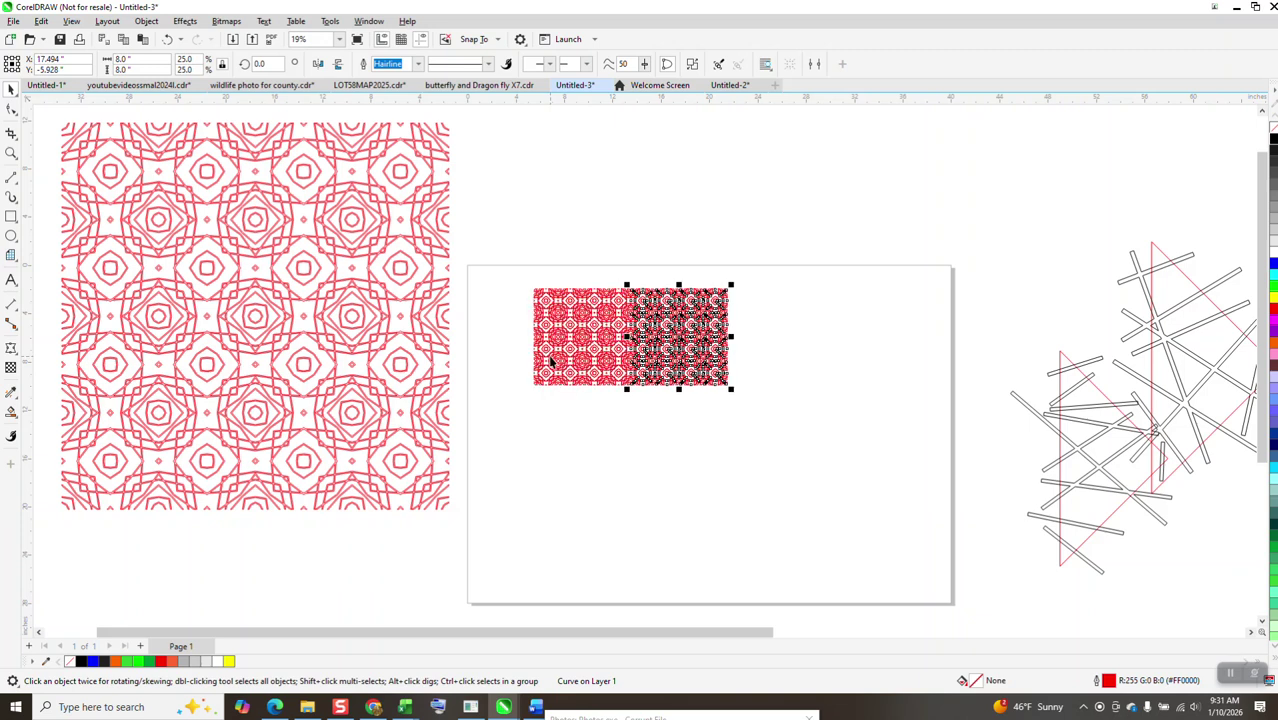
key(ctrl+d)
key(ctrl+d)
Step: Duplicate the row of small patterns three times, each copy 8 inches lower, to build a 32-inch square
drag(513, 258, 978, 438)
key(ctrl+d)
key(ctrl+d)
key(ctrl+d)
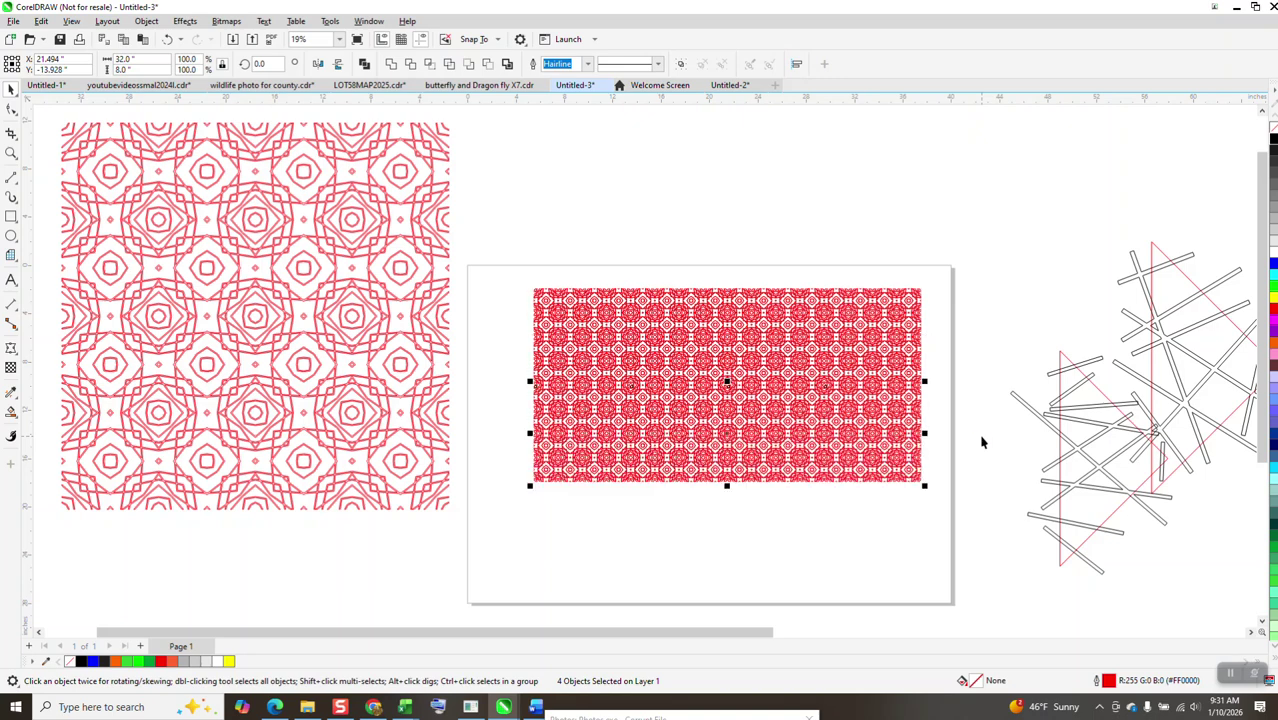
scroll(940, 431, down, 1)
scroll(910, 425, down, 1)
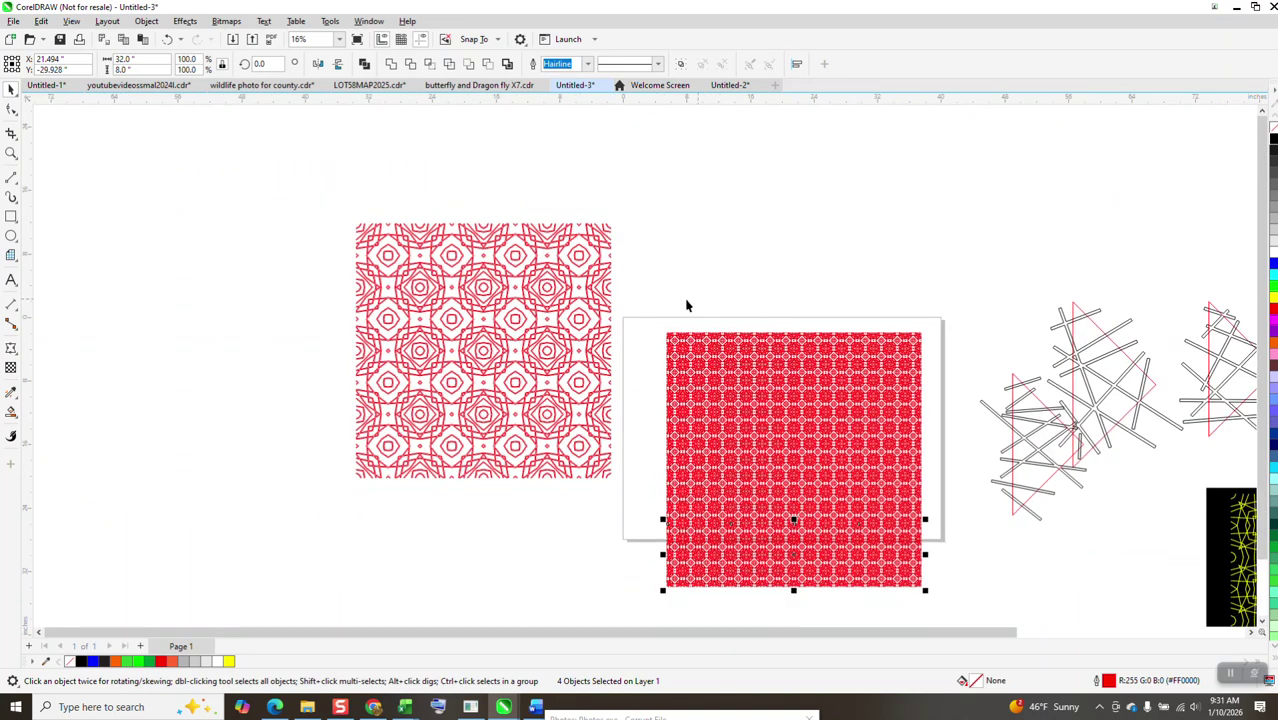
Step: Weld the sixteen small pattern blocks into one curve and move it beside the larger pattern
drag(657, 325, 957, 615)
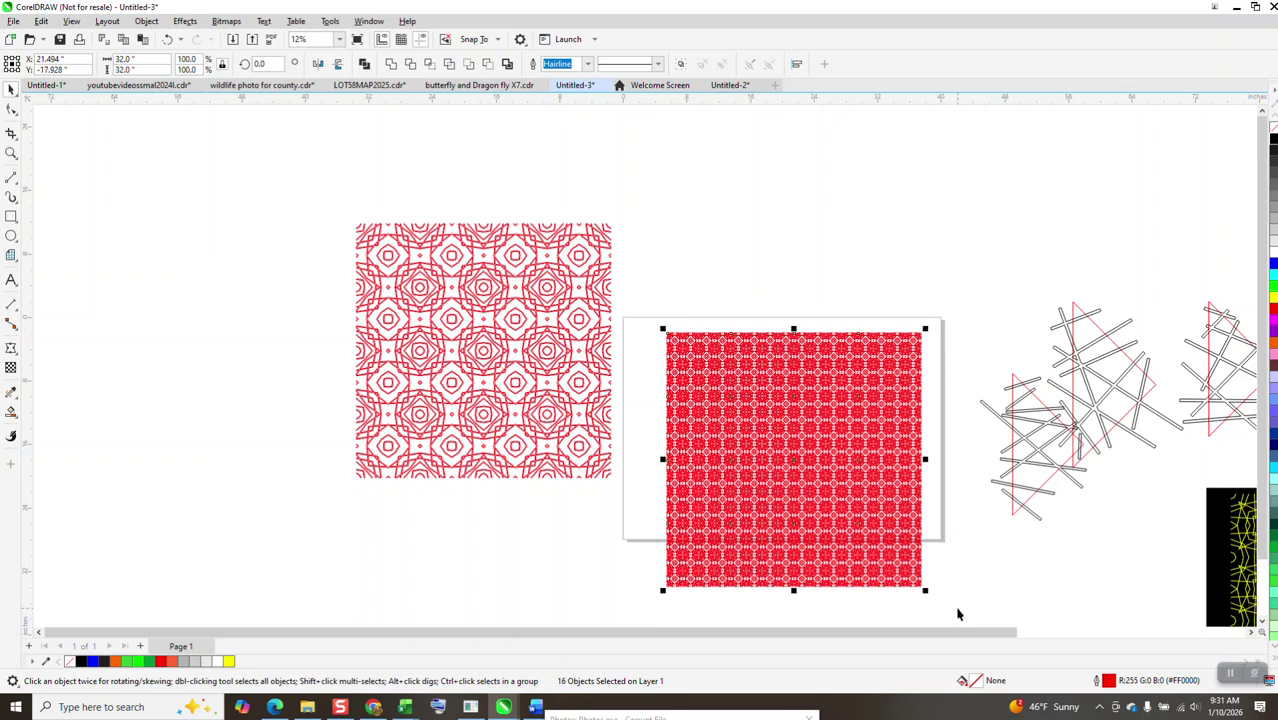
click(391, 64)
drag(830, 410, 772, 311)
Step: Fill both the large and the small pattern with yellow and remove their outlines
drag(320, 183, 884, 534)
click(1272, 299)
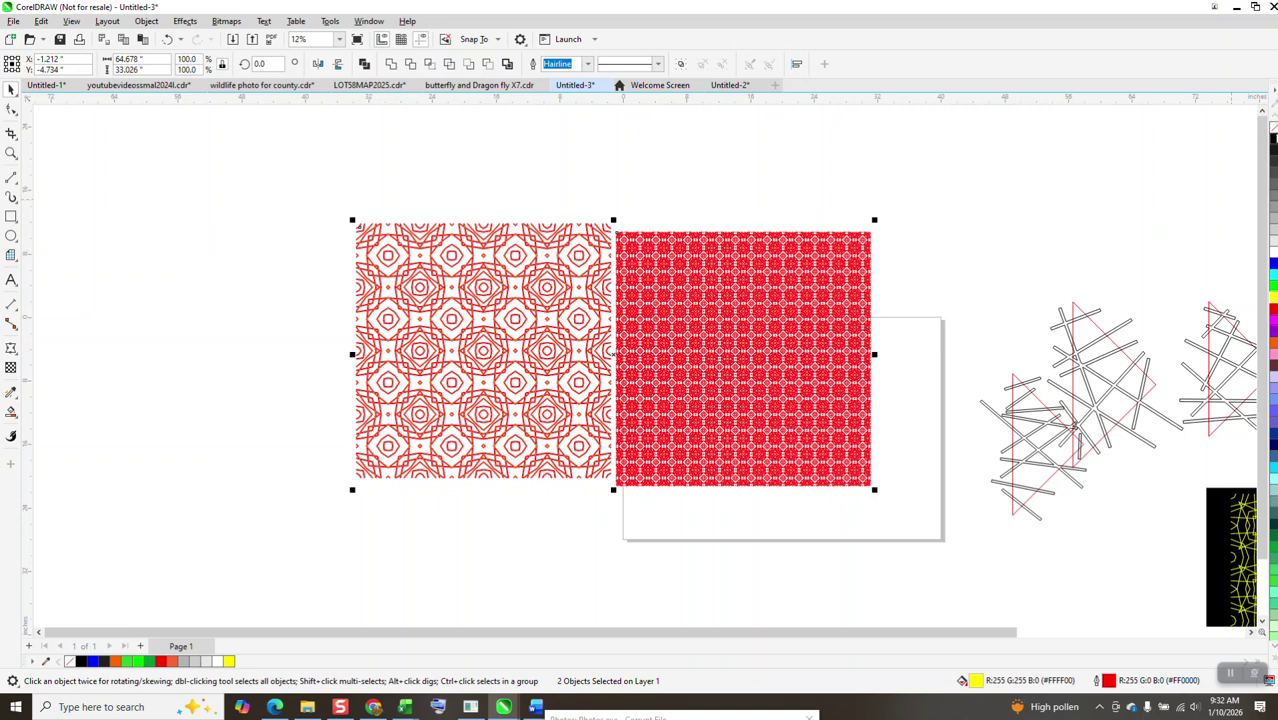
right_click(1273, 131)
Step: Draw a rectangle about 73.7 by 38 inches over both patterns and fill it with black
click(11, 216)
mouse_move(306, 204)
mouse_down()
mouse_move(656, 417)
mouse_move(892, 505)
mouse_up()
click(1273, 145)
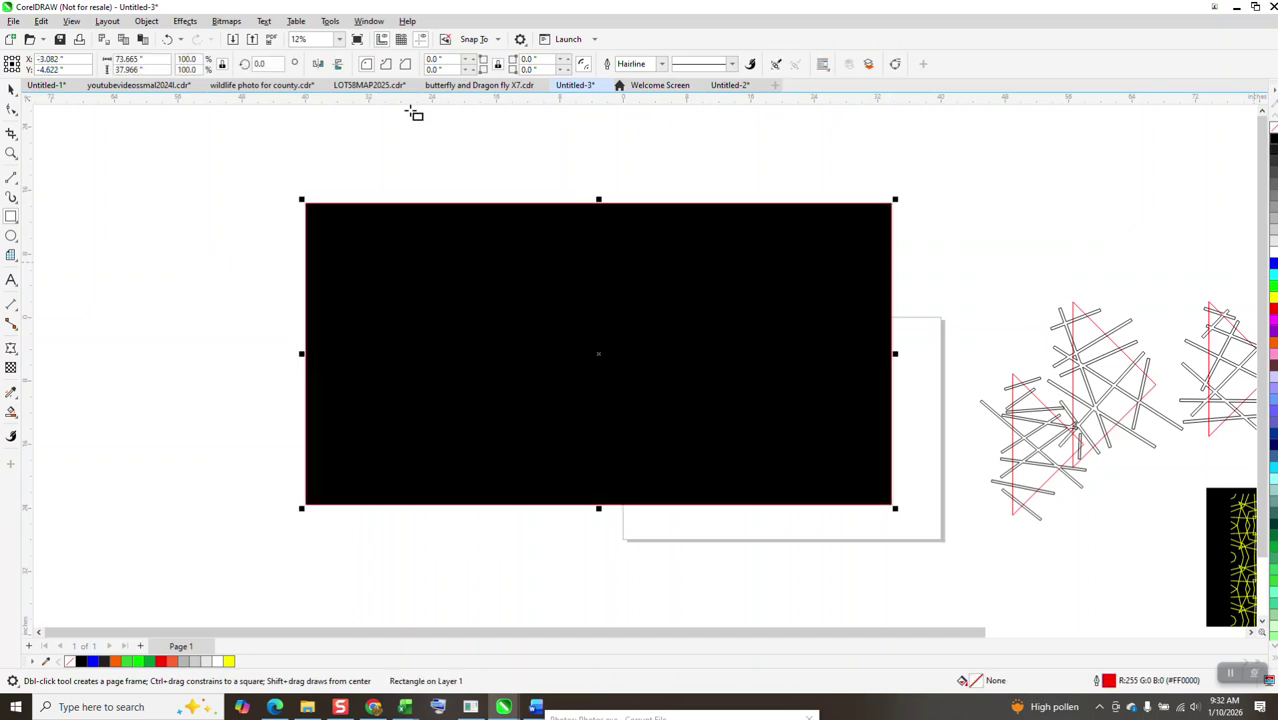
Step: Send the black rectangle to the back of the page, behind the large and small yellow patterns
click(146, 21)
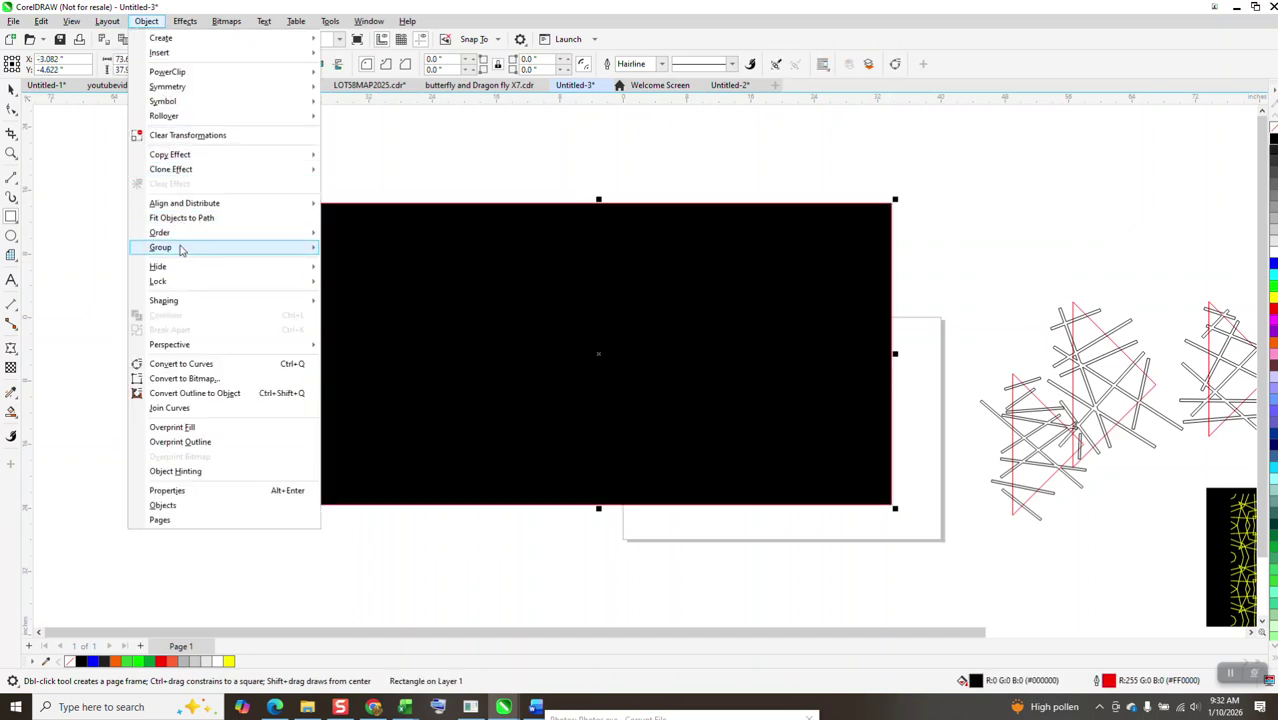
mouse_move(183, 233)
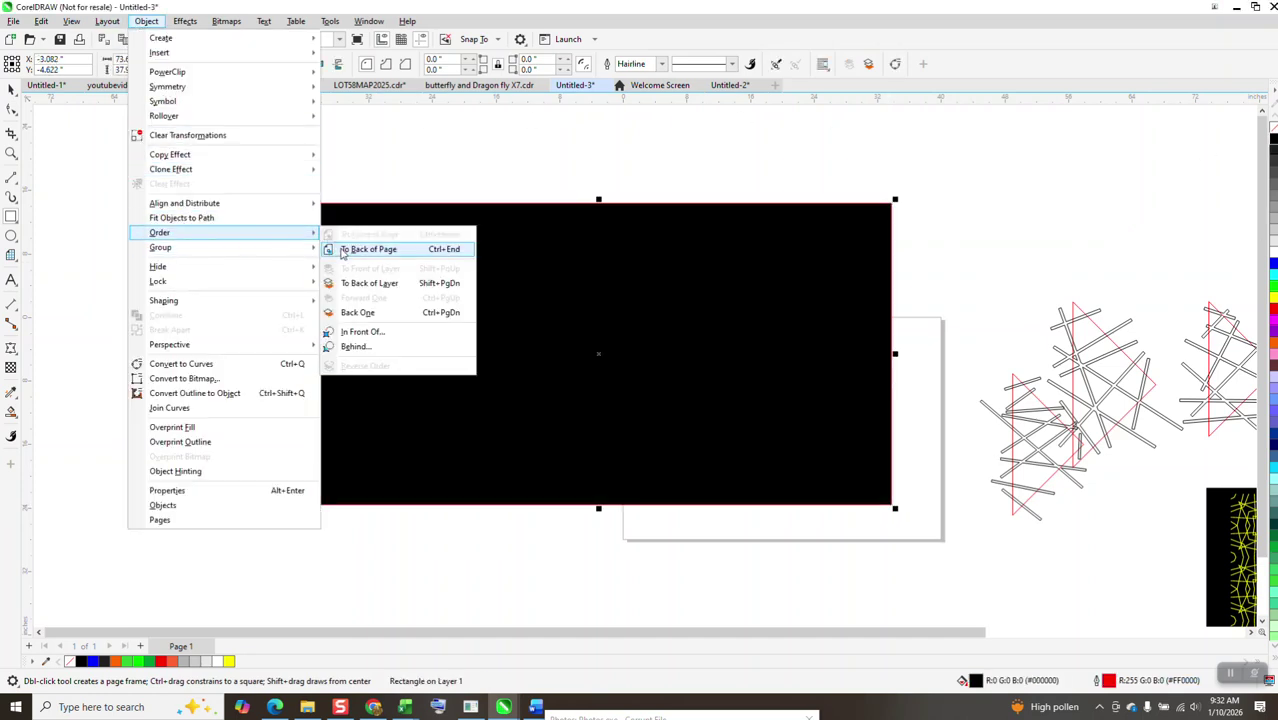
click(345, 249)
Step: Examine the large and small yellow patterns up close, plus the source line strips and the other pattern pair beside them
click(12, 155)
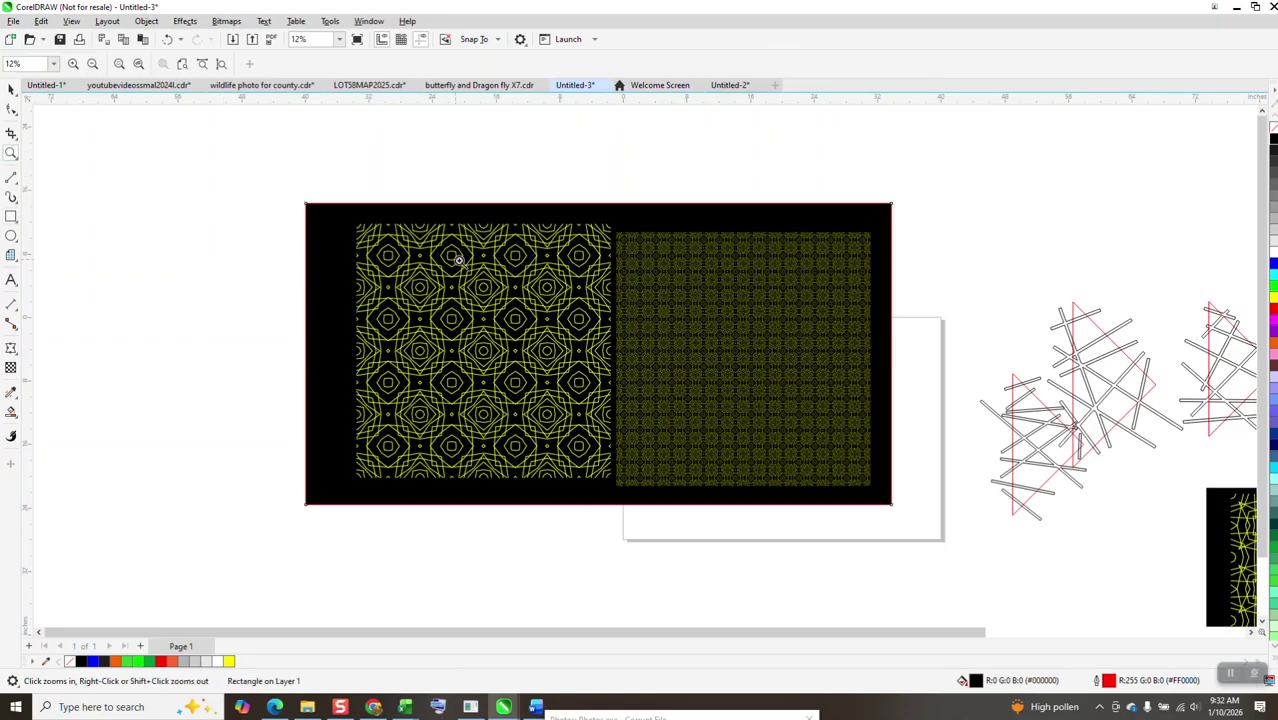
click(528, 334)
scroll(521, 350, down, 4)
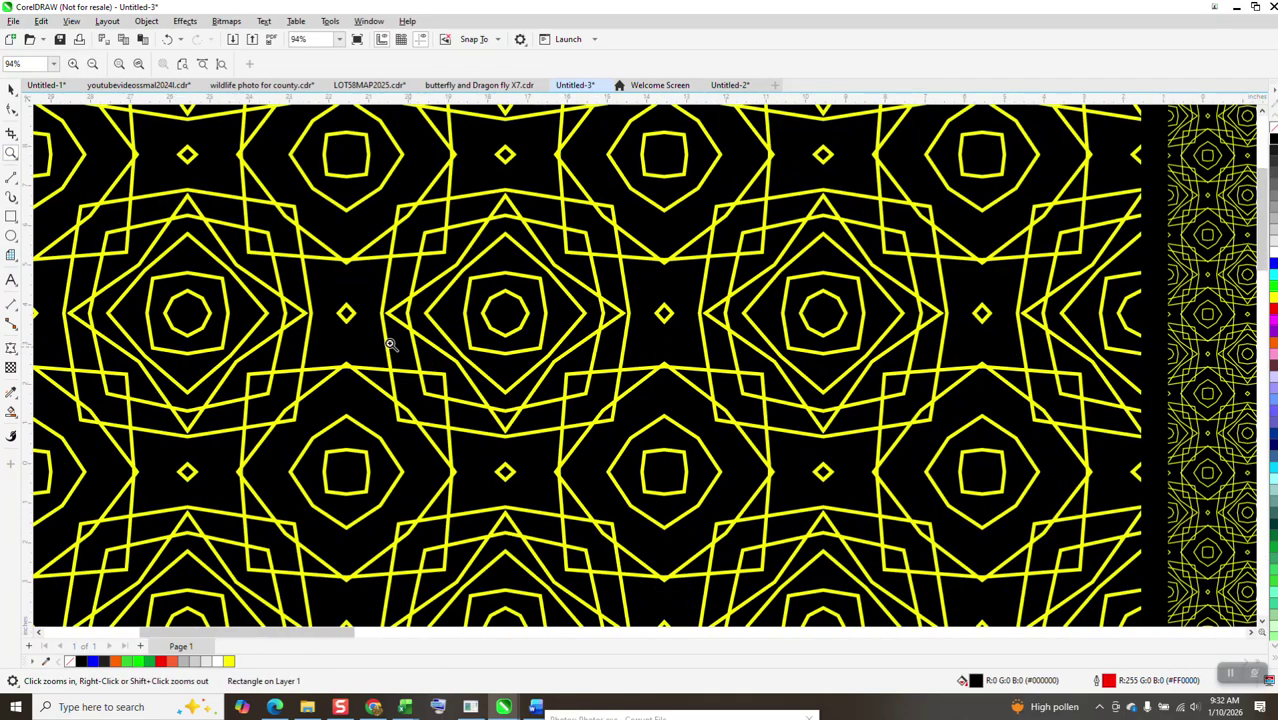
scroll(309, 323, down, 2)
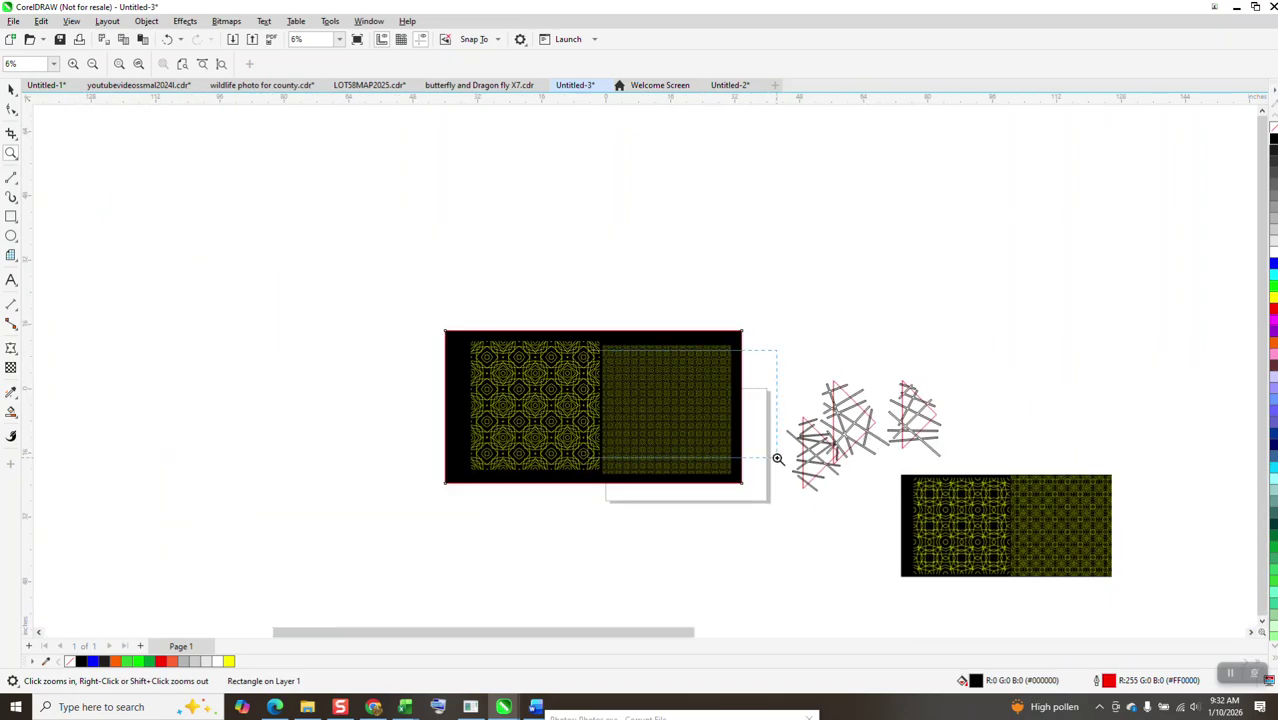
scroll(773, 450, up, 2)
scroll(685, 425, up, 2)
scroll(685, 425, up, 2)
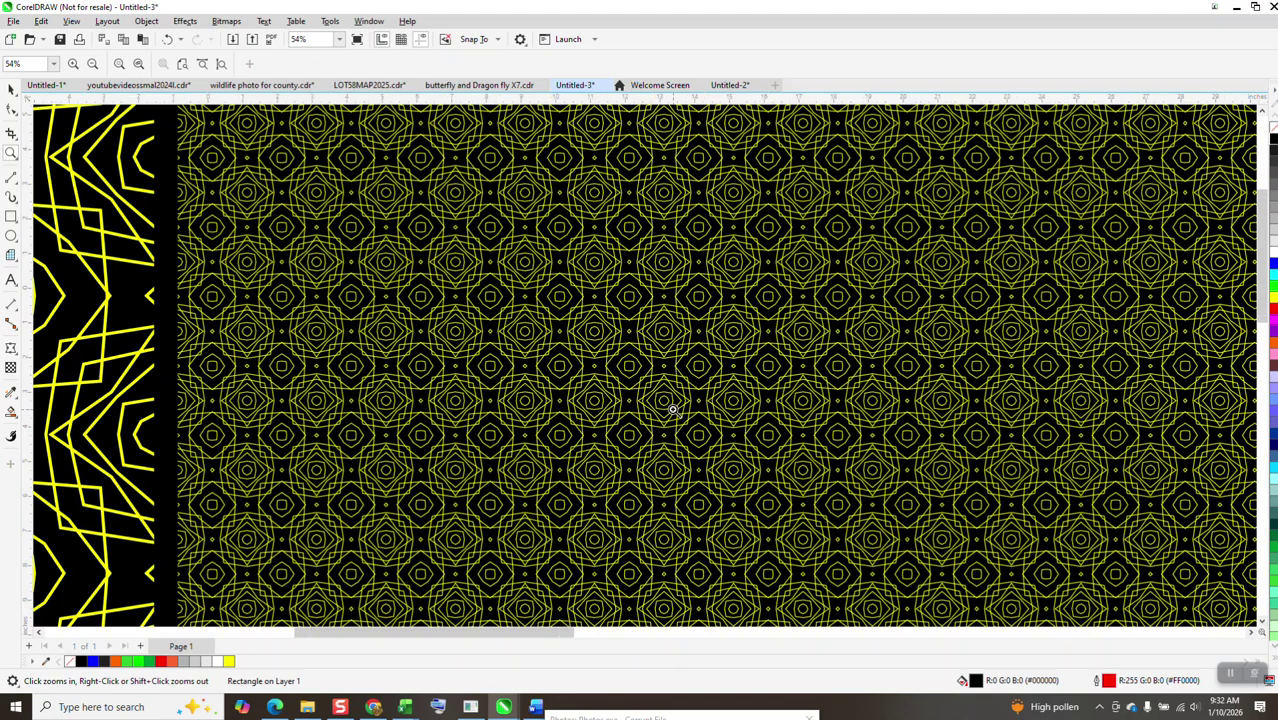
scroll(673, 408, down, 4)
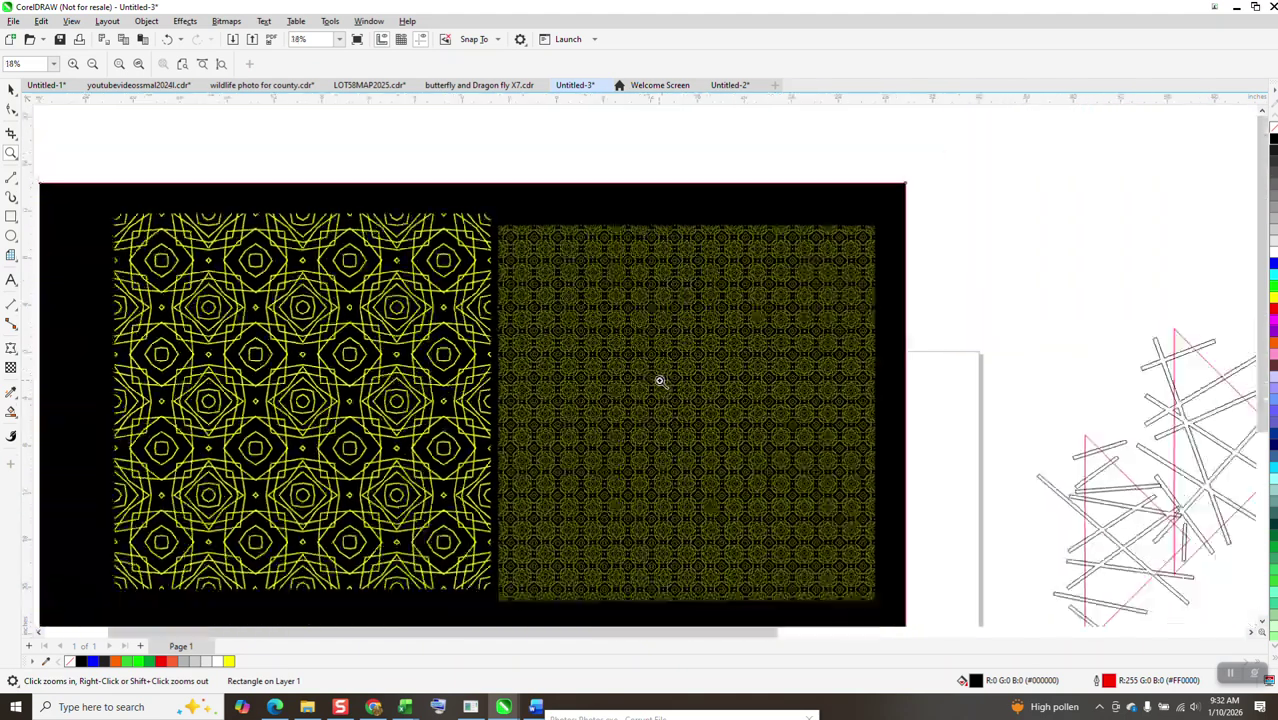
scroll(660, 380, down, 1)
drag(130, 240, 578, 560)
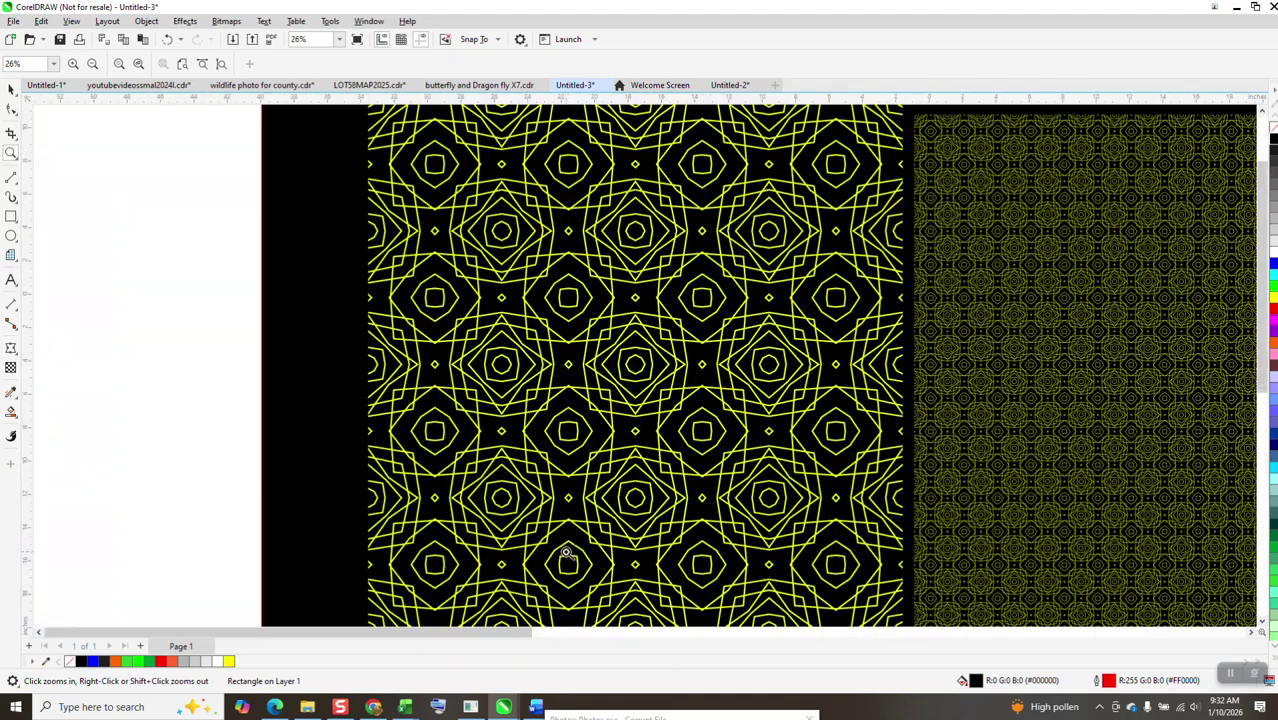
drag(471, 405, 517, 441)
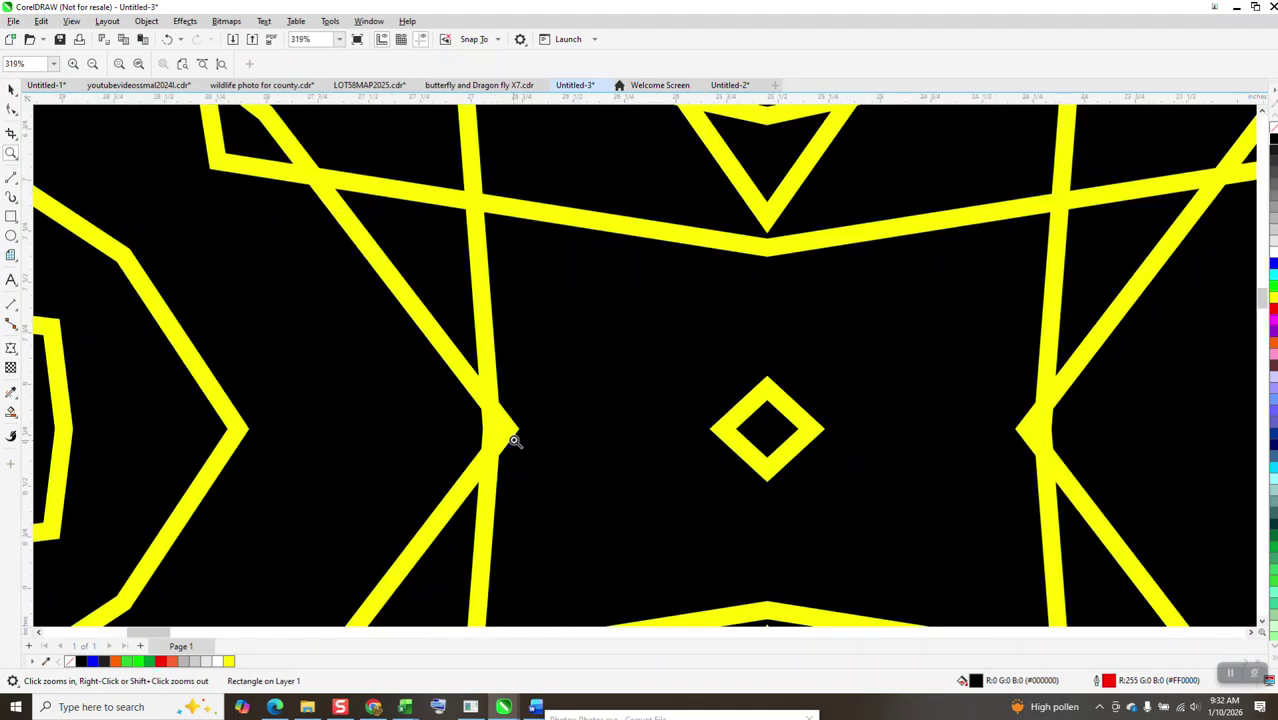
scroll(733, 448, down, 5)
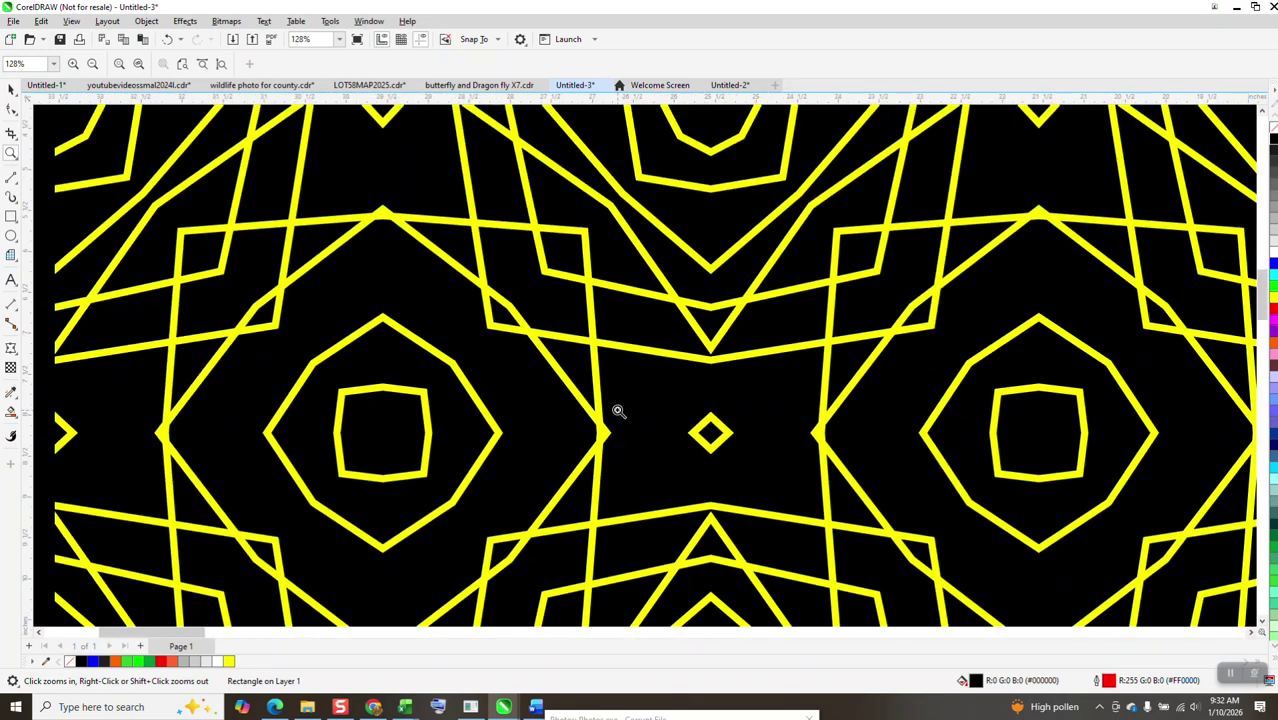
scroll(477, 369, down, 8)
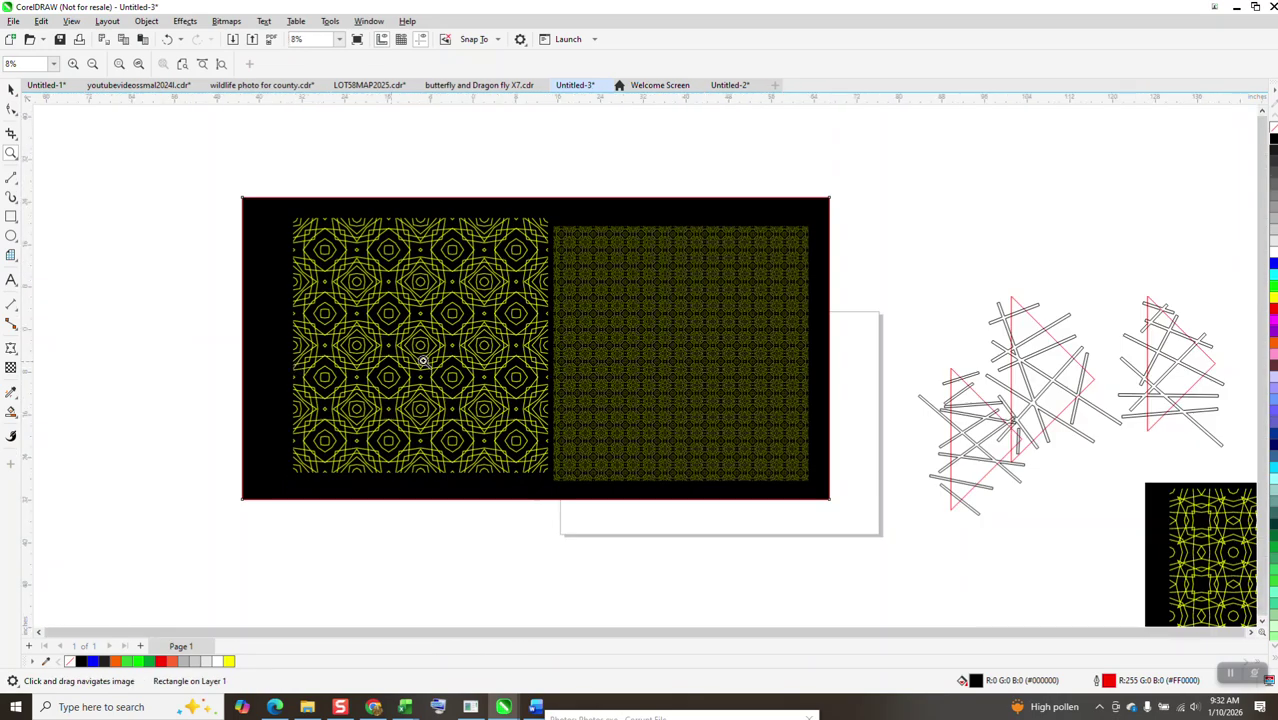
drag(718, 357, 842, 514)
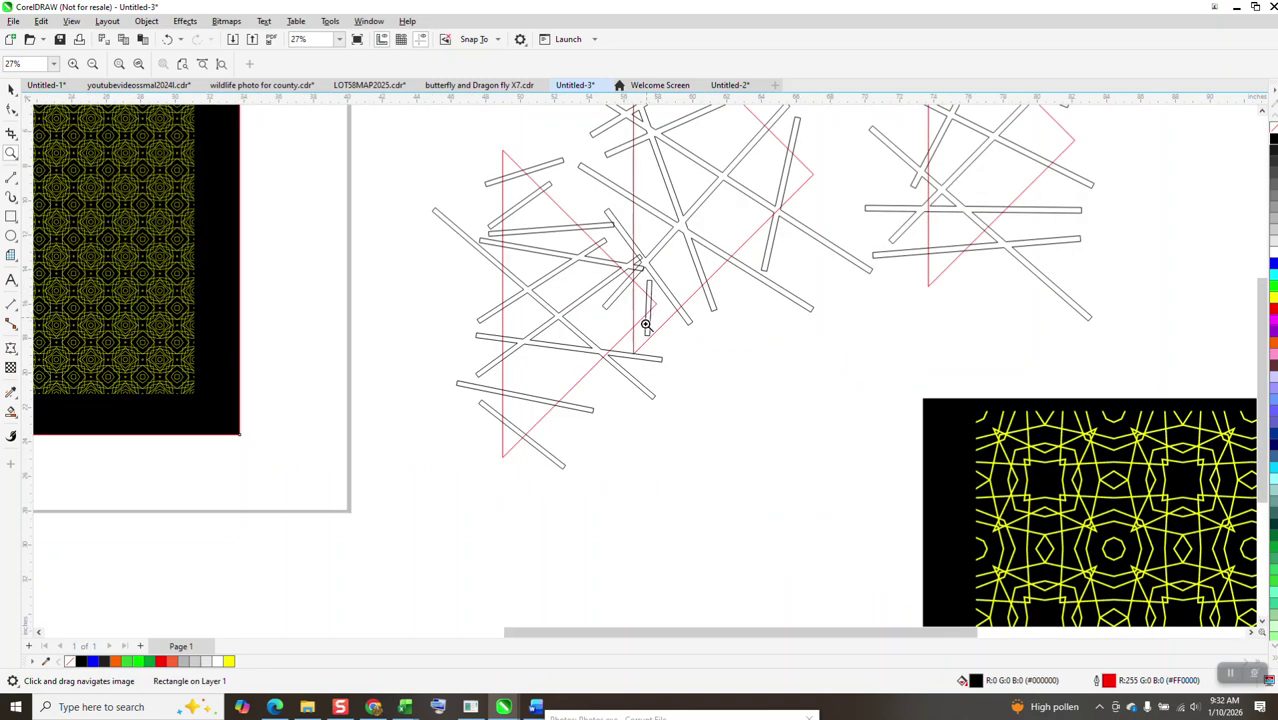
scroll(620, 476, down, 4)
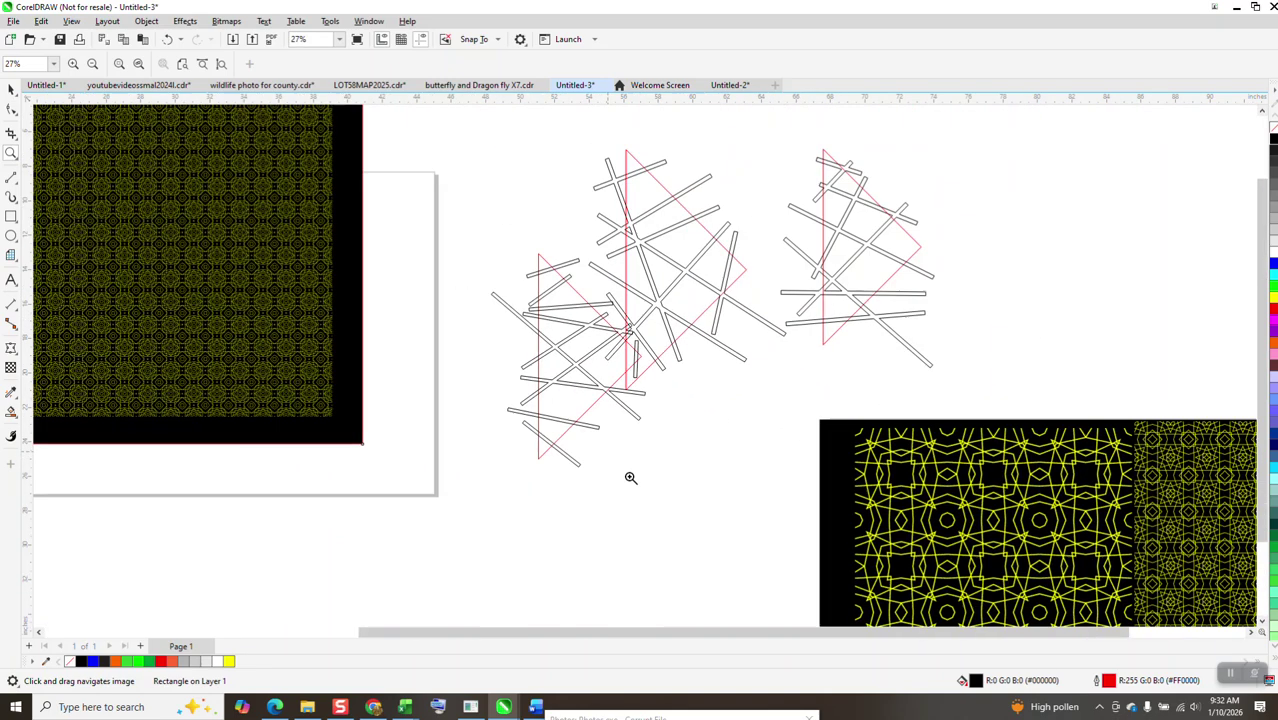
scroll(634, 477, down, 1)
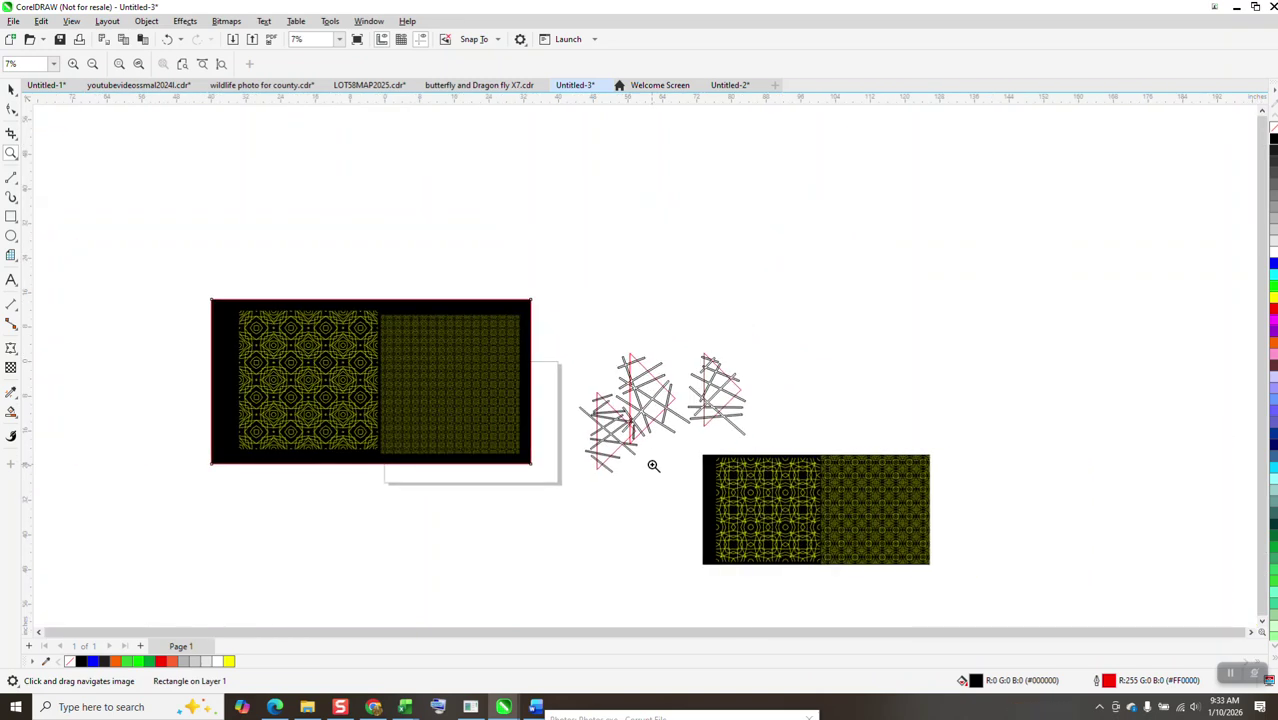